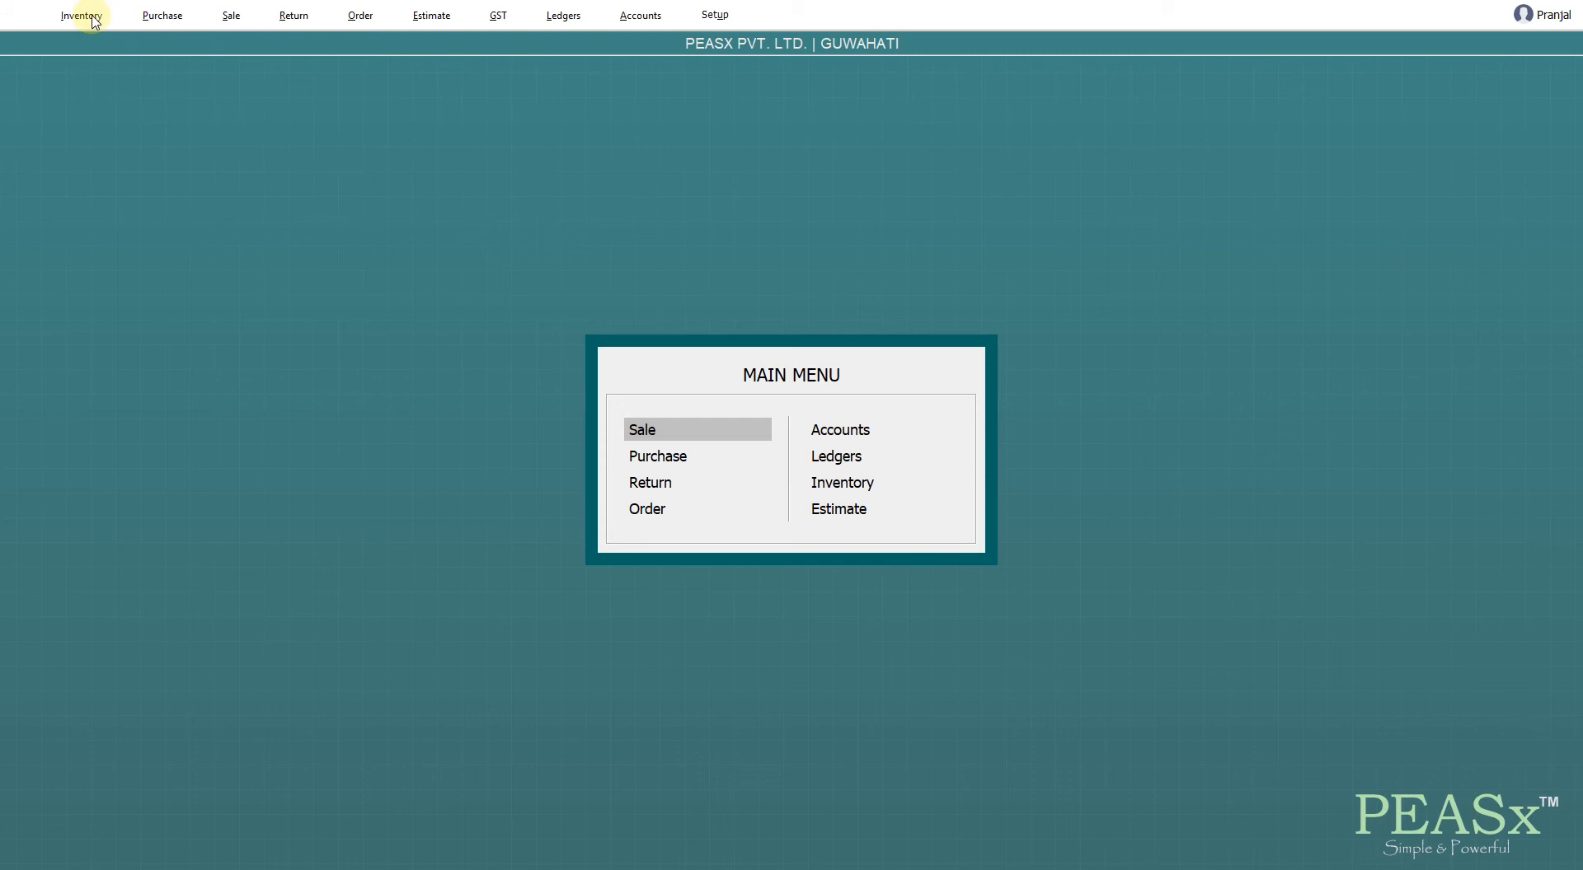
# View the list of all inventory items, and open a new purchase entry
pyautogui.click(94, 22)
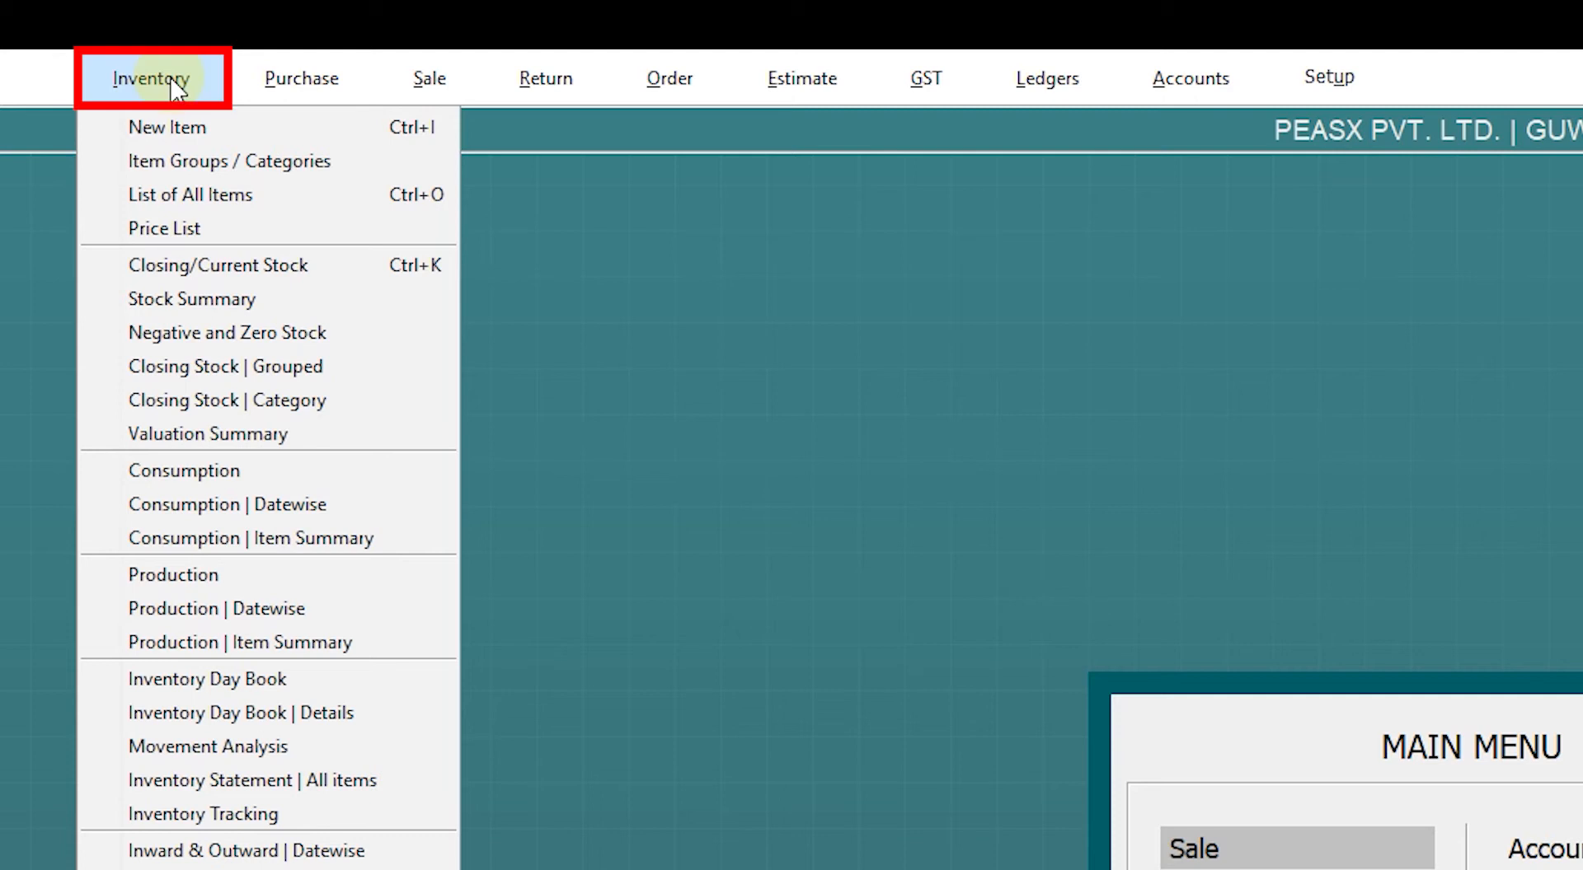
pyautogui.click(192, 196)
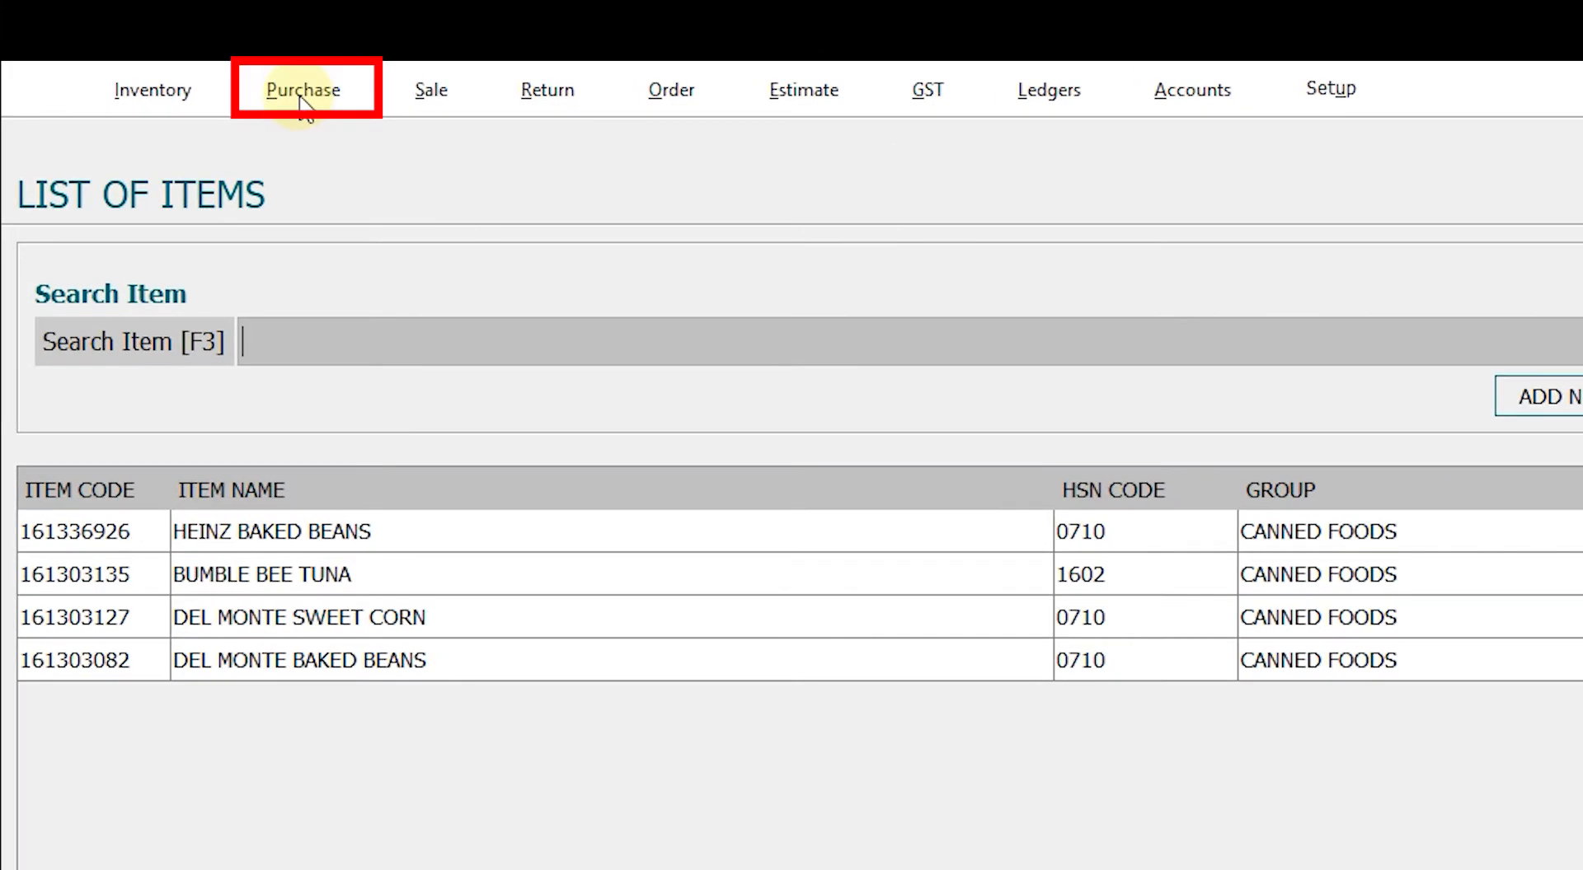
pyautogui.click(303, 90)
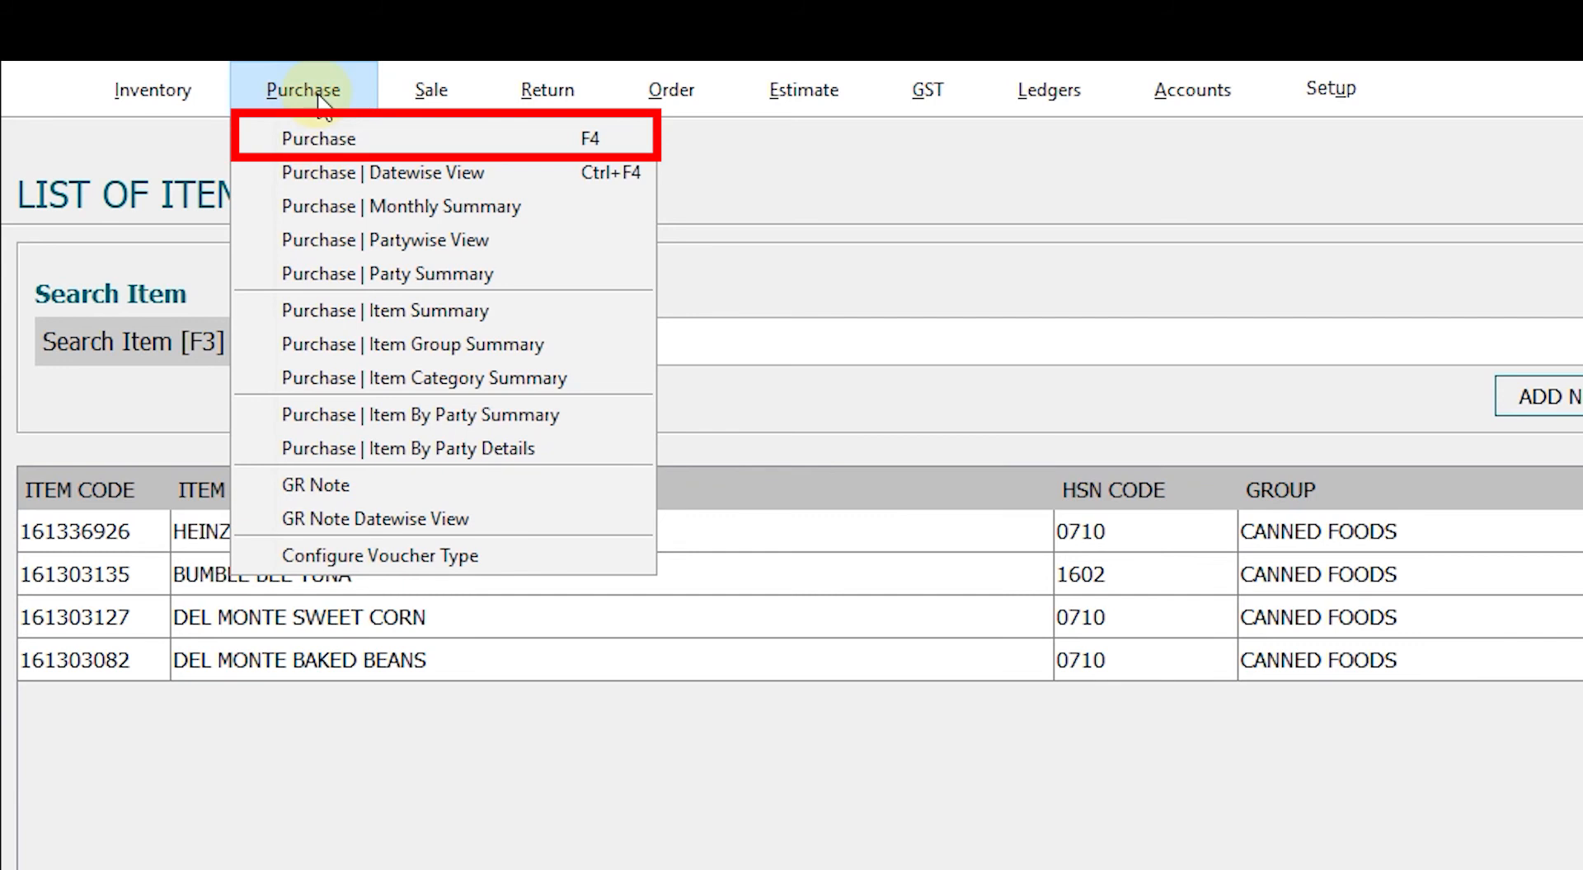
pyautogui.click(323, 142)
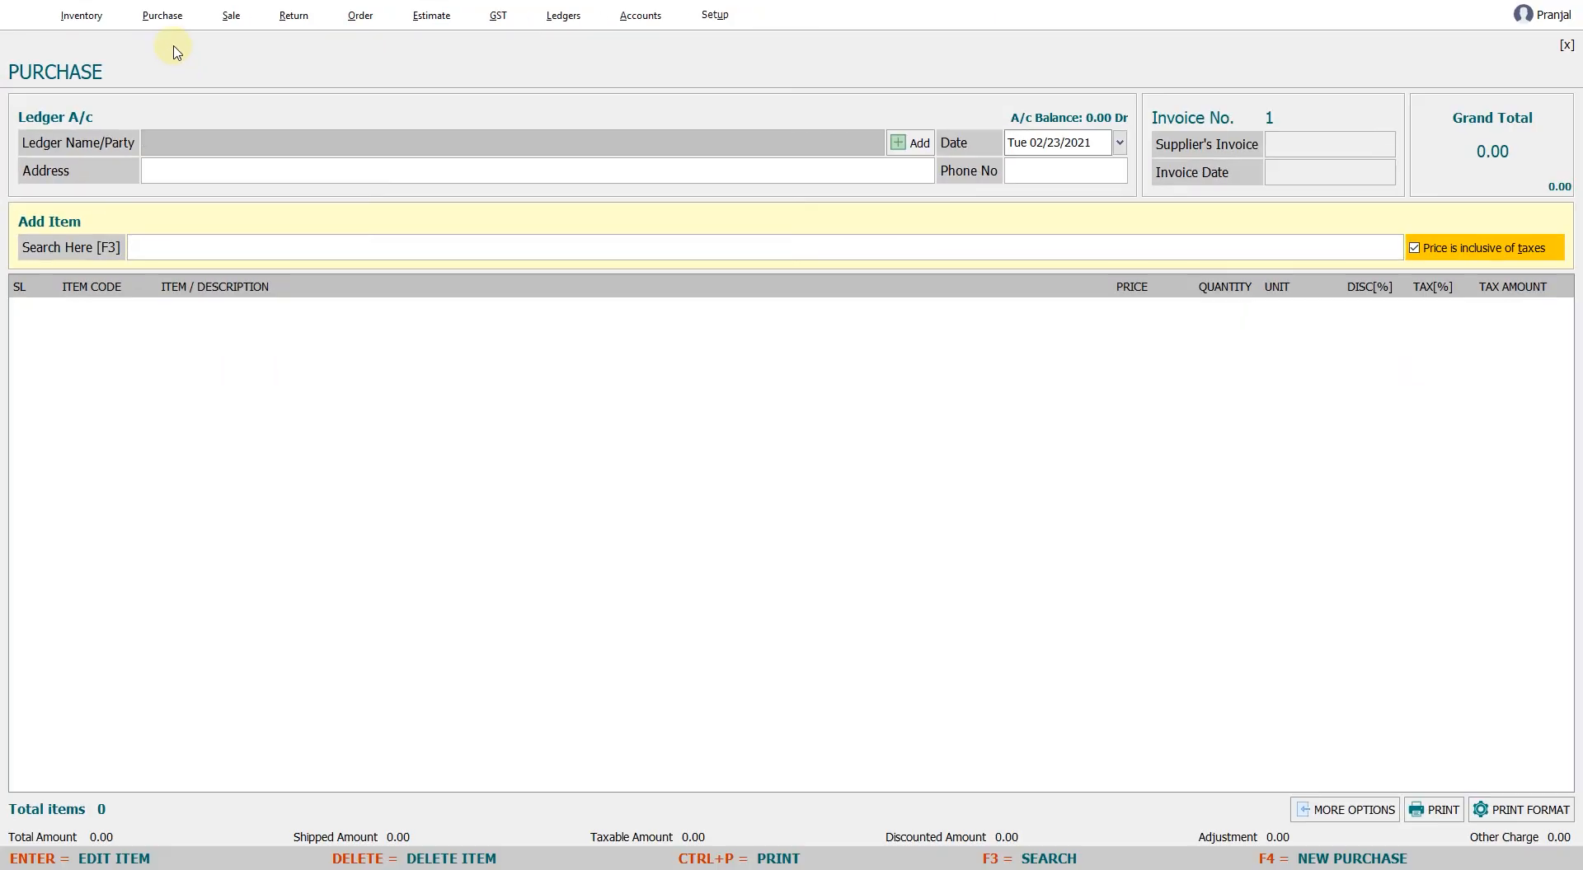
# Try a party search for "h", clear it, and start a new party ledger named New Well Enterprises
pyautogui.write('h')
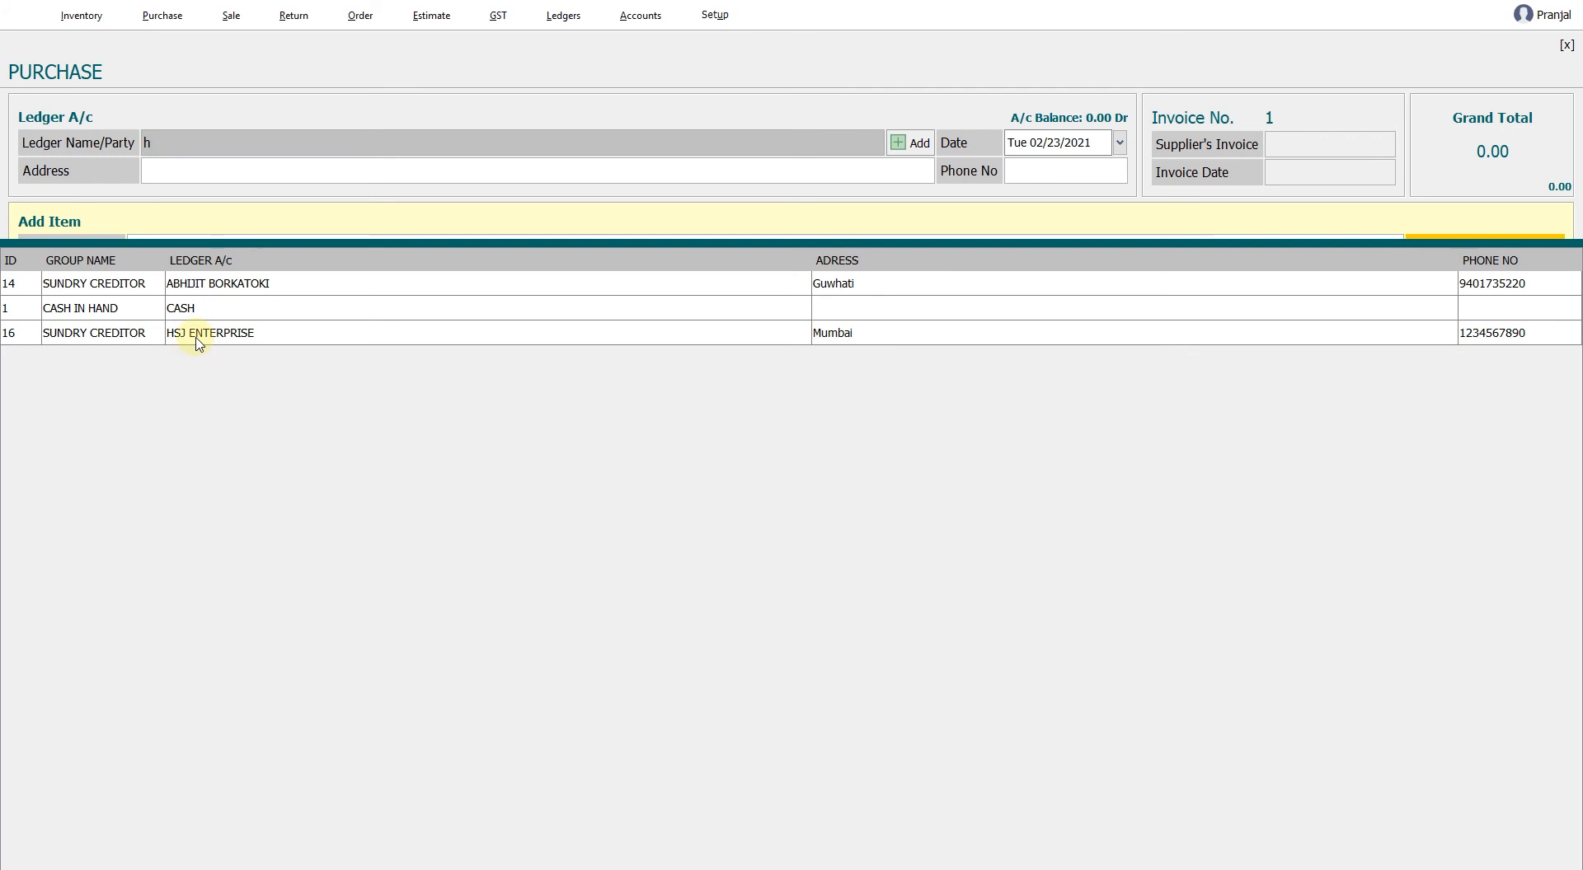
pyautogui.press('BackSpace')
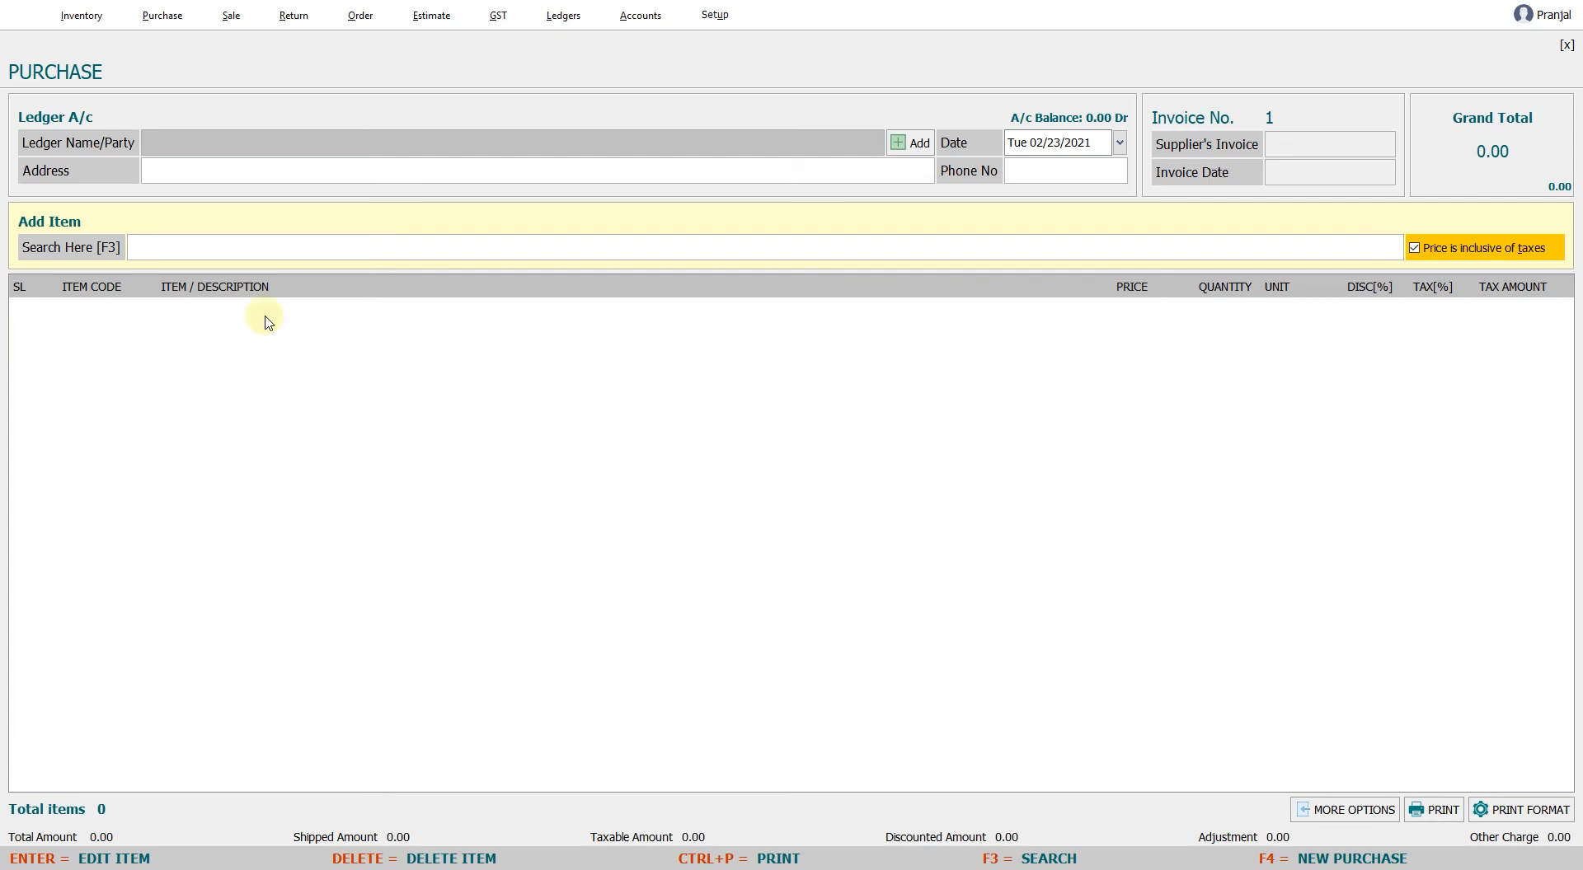
pyautogui.click(902, 149)
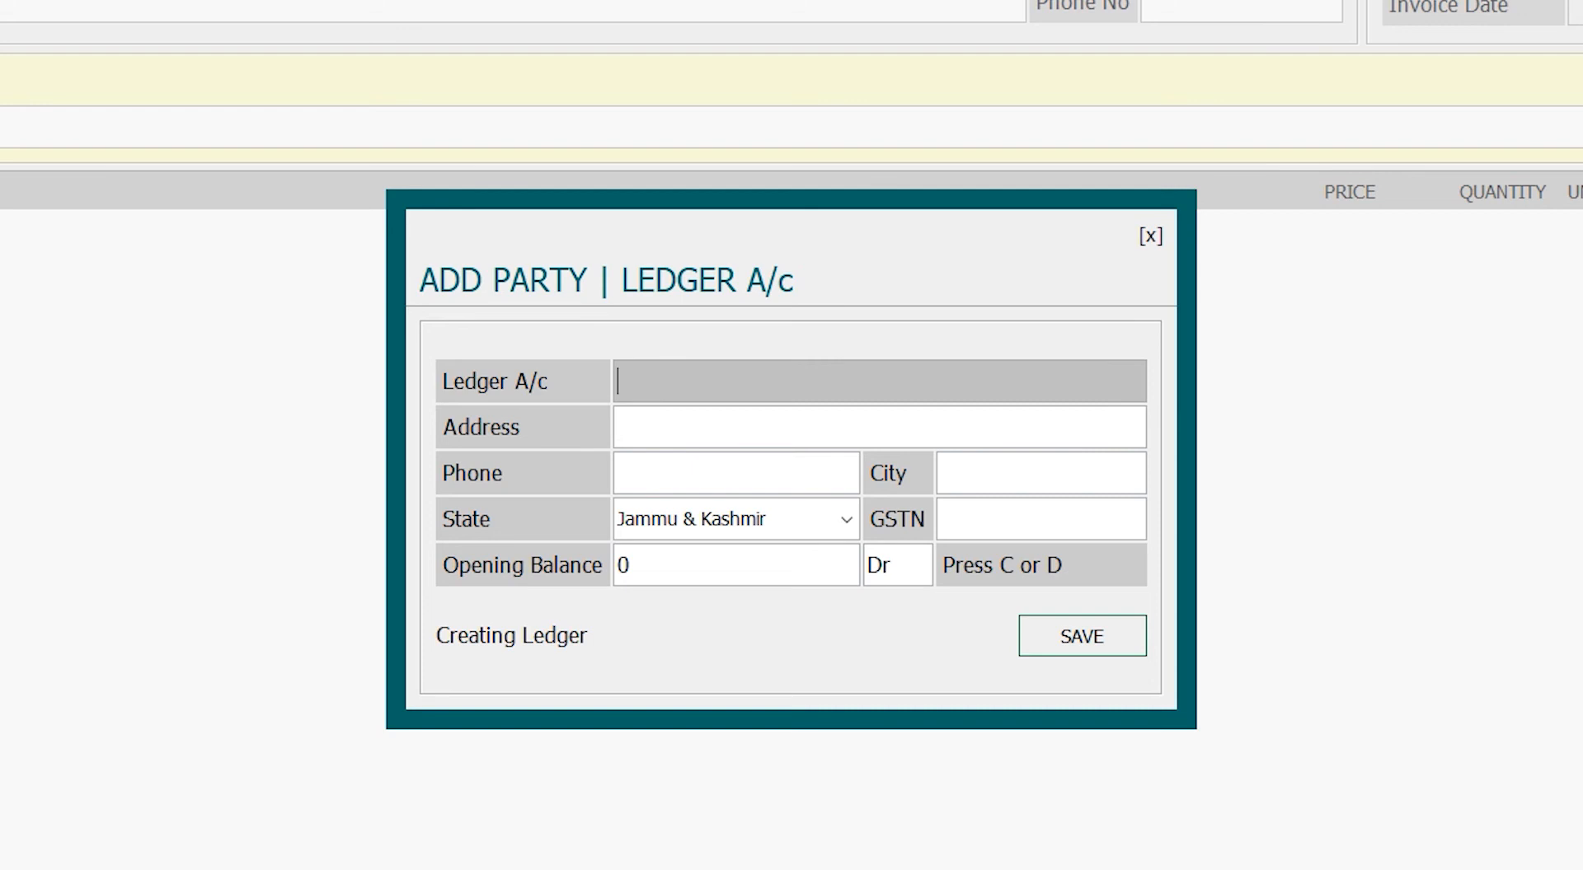
pyautogui.write('New Well Enter')
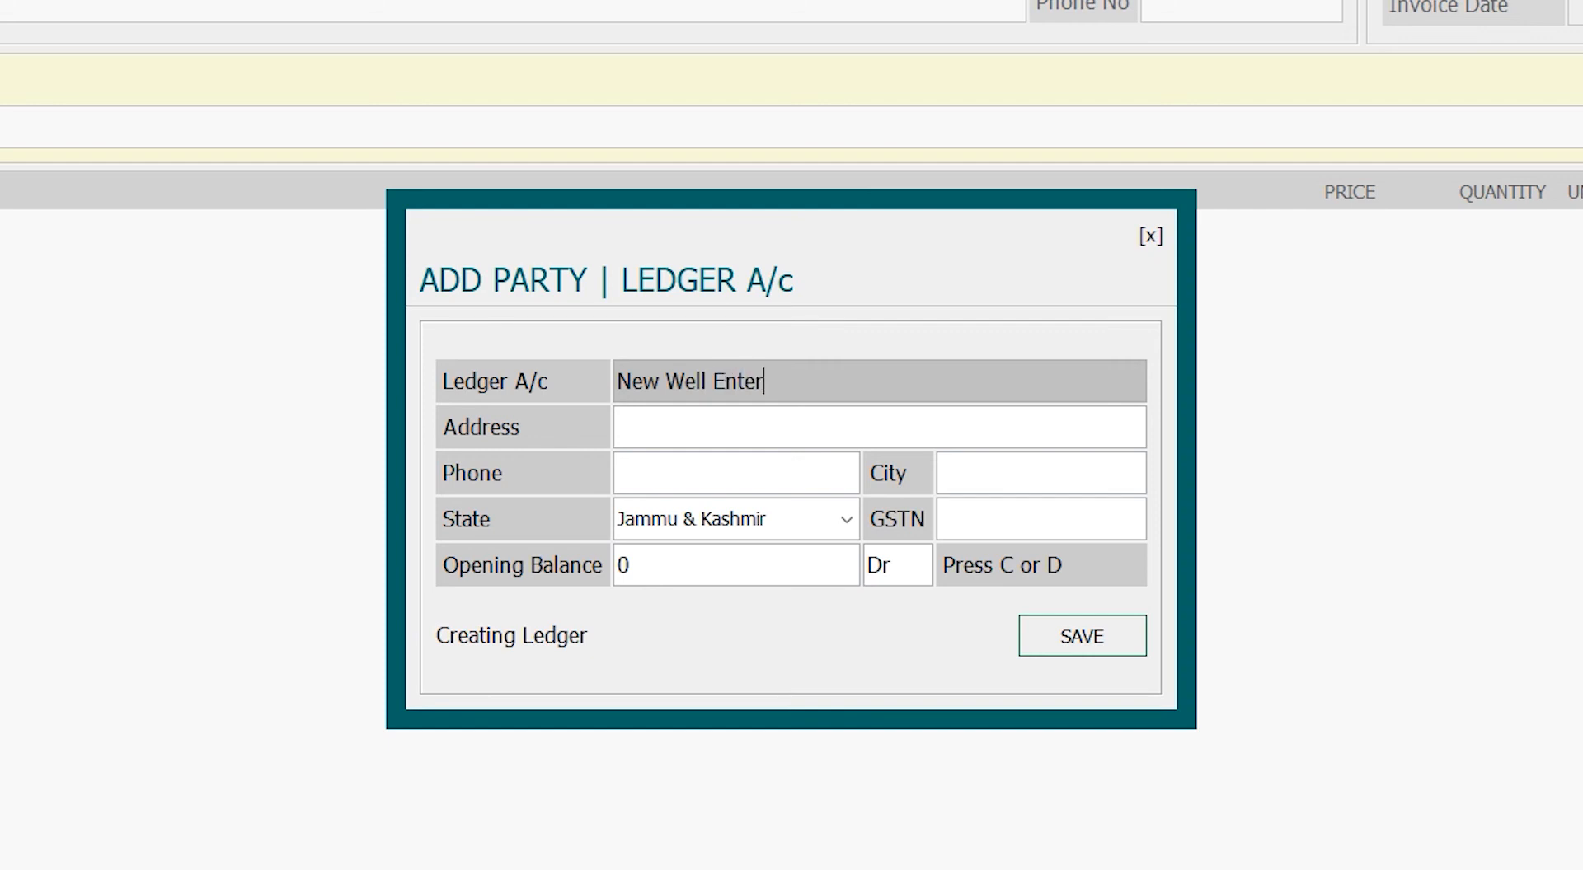
pyautogui.write('prises')
pyautogui.press('Return')
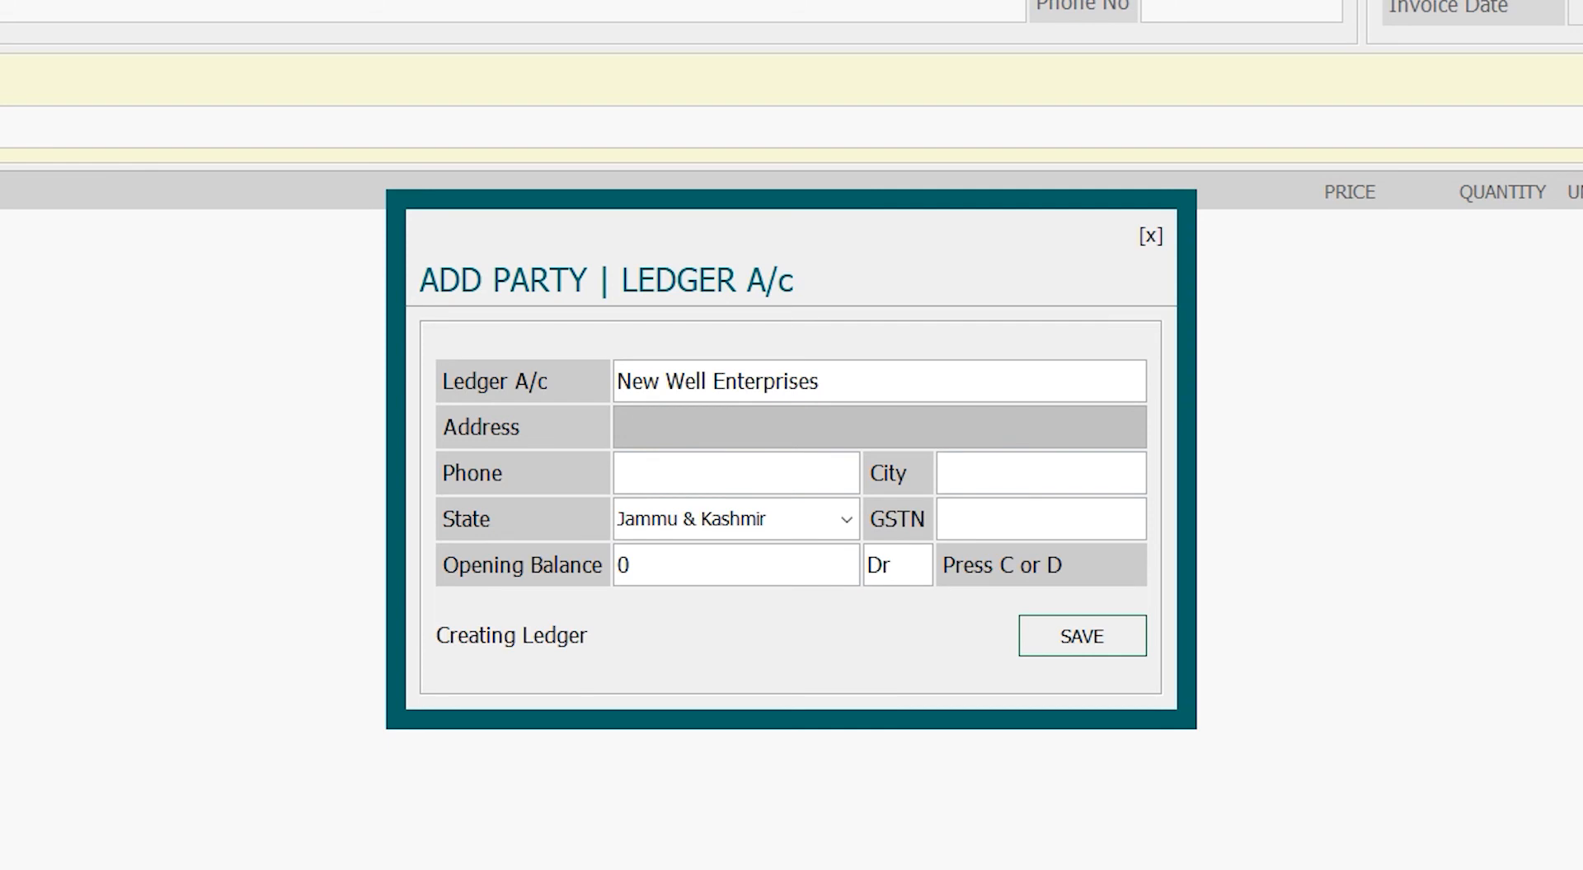
# Enter the new party's address and phone number, and set its city to Delhi
pyautogui.write('Saket')
pyautogui.press('Return')
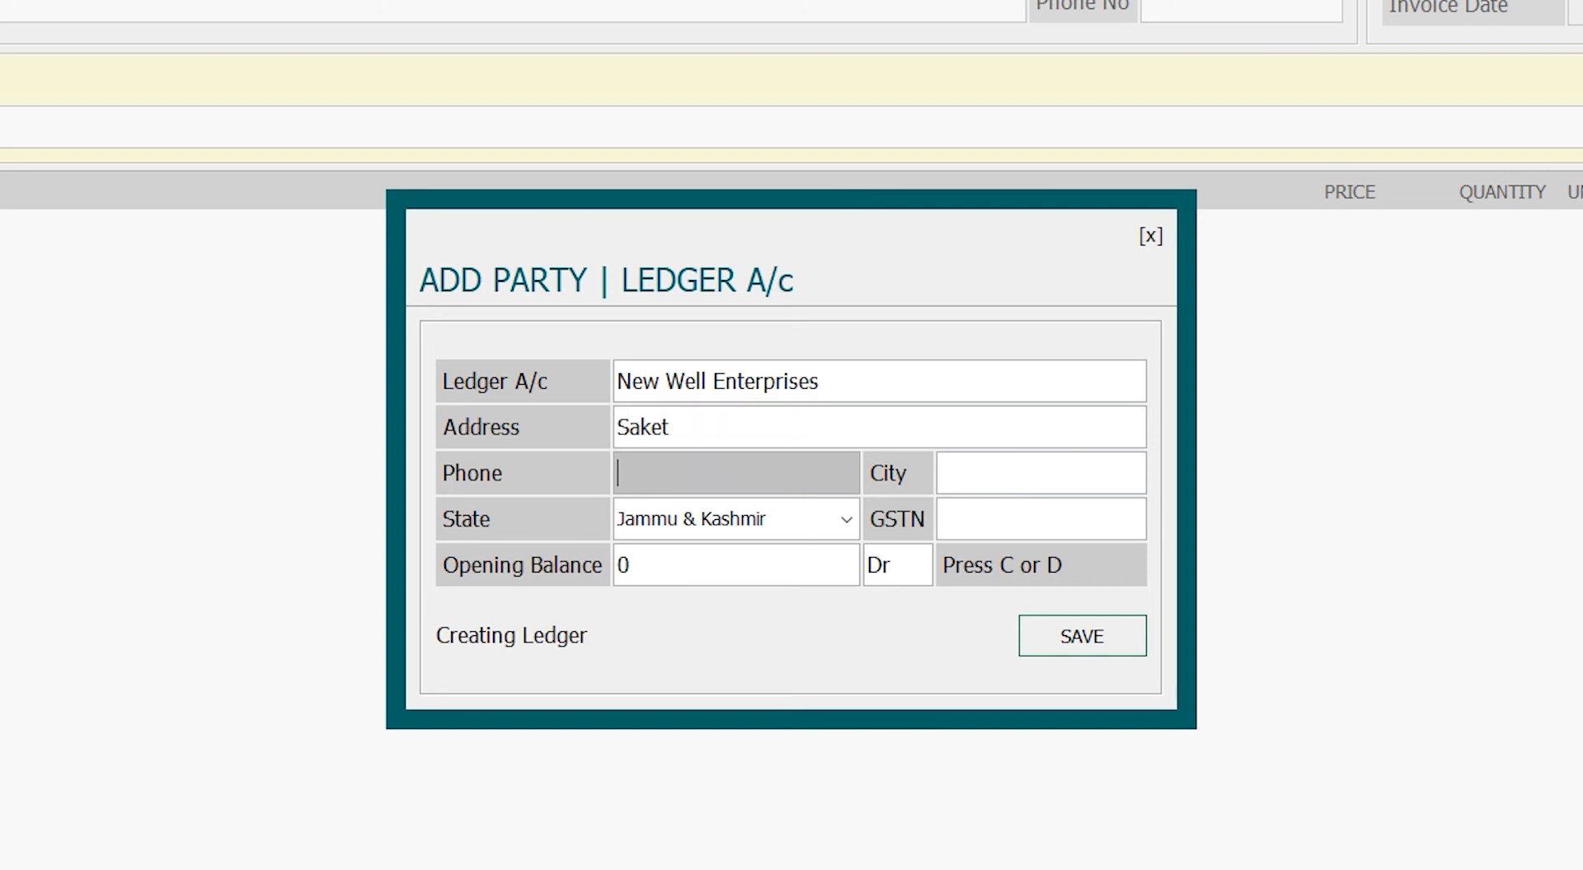
pyautogui.write('1234567890')
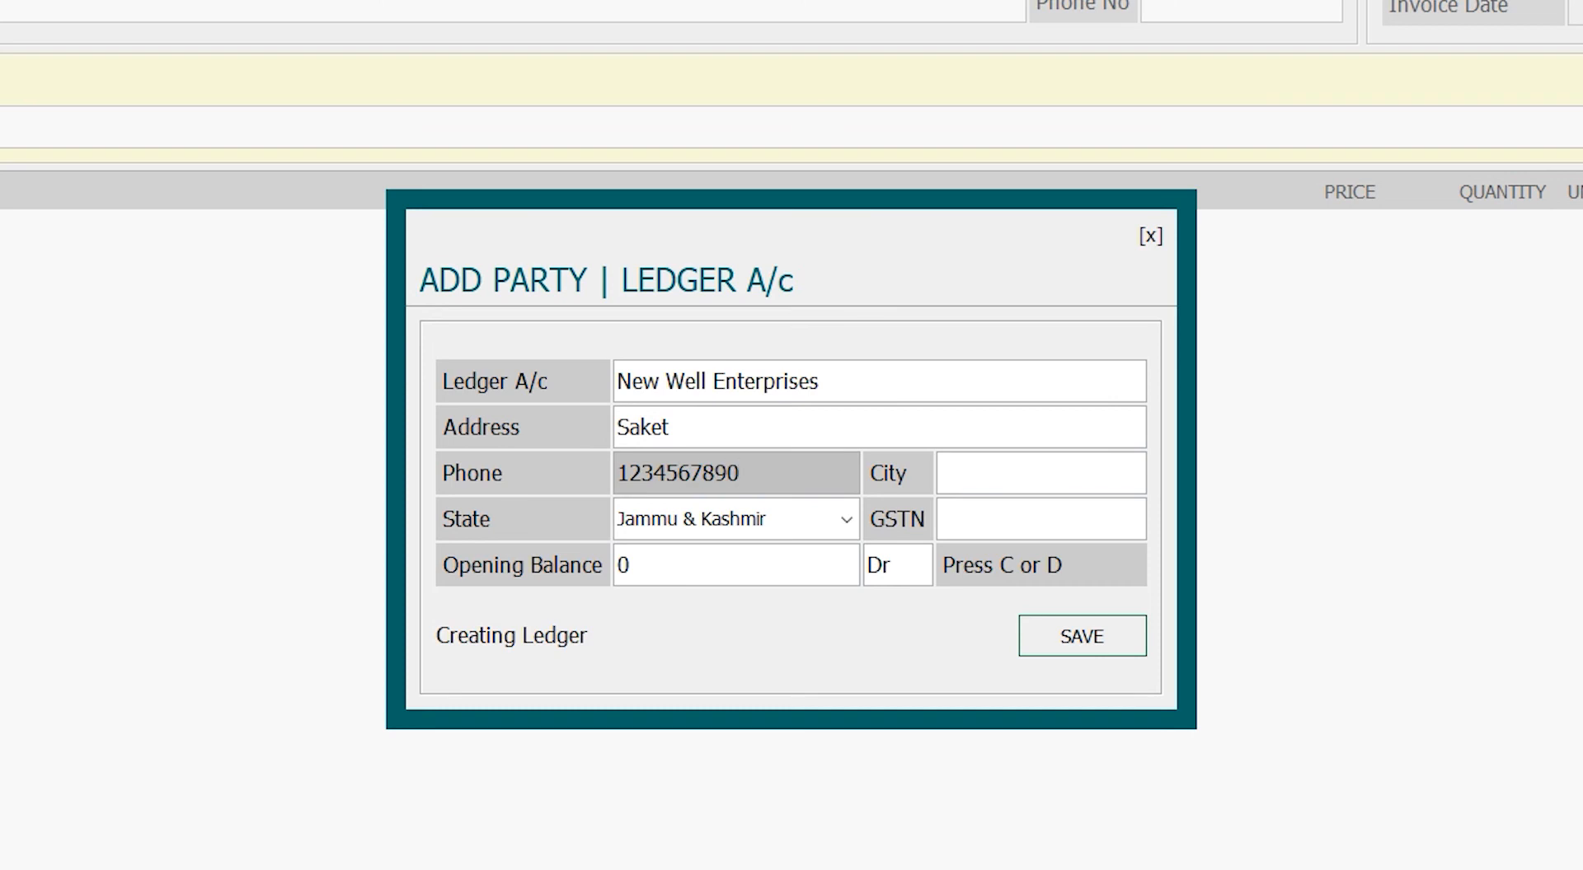
pyautogui.press('Return')
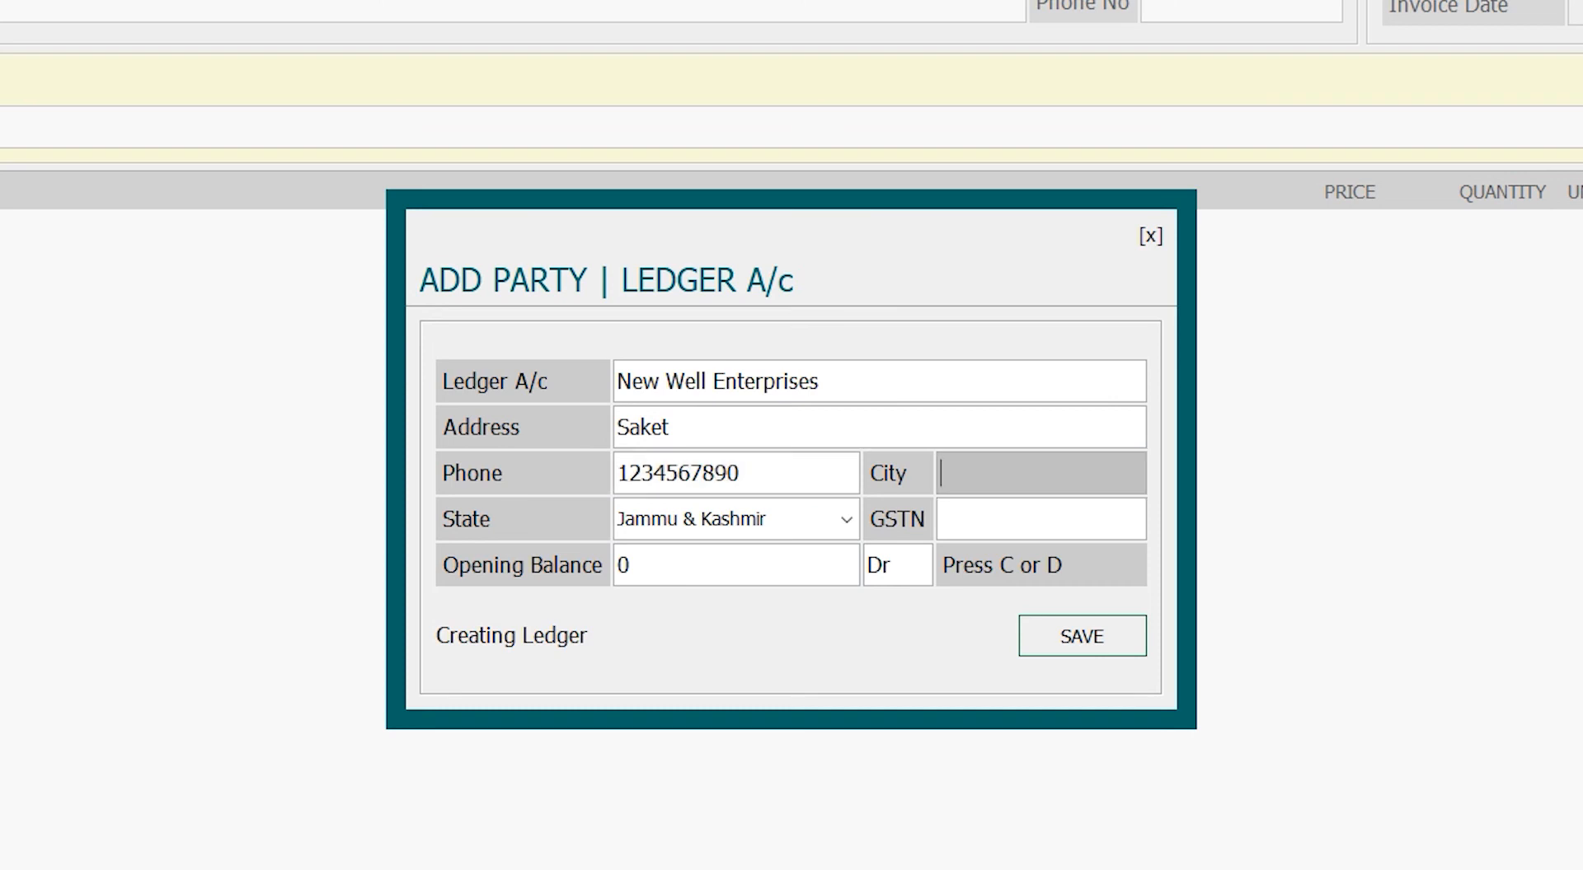
pyautogui.write('Delhi')
pyautogui.press('Return')
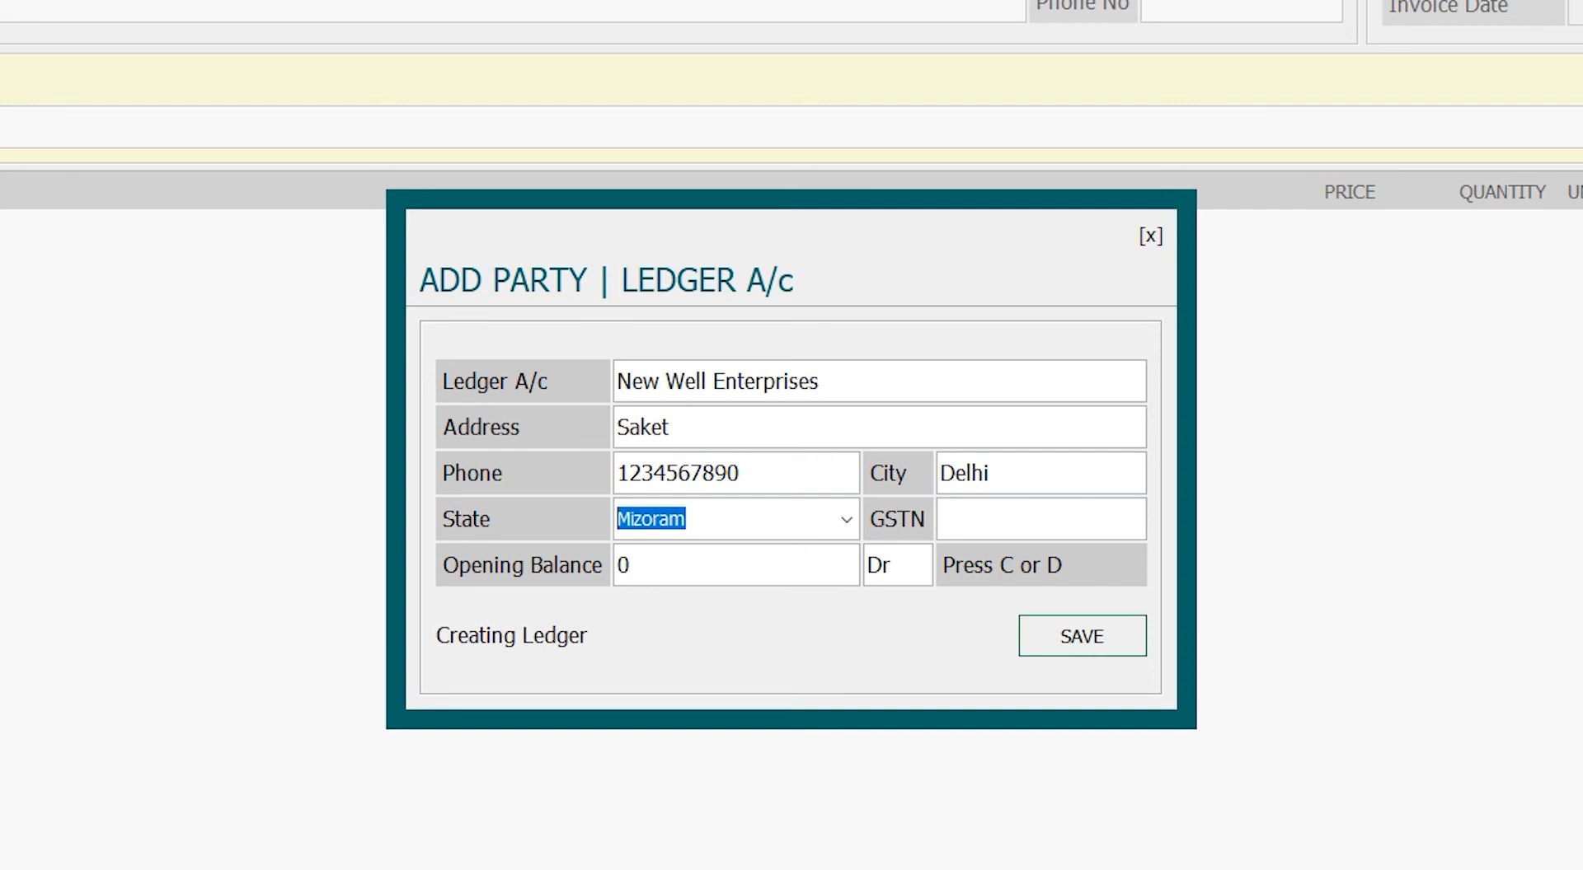
# Set the party's state to Delhi, leave GSTN blank with the default opening balance, and save the ledger
pyautogui.write('Delhi')
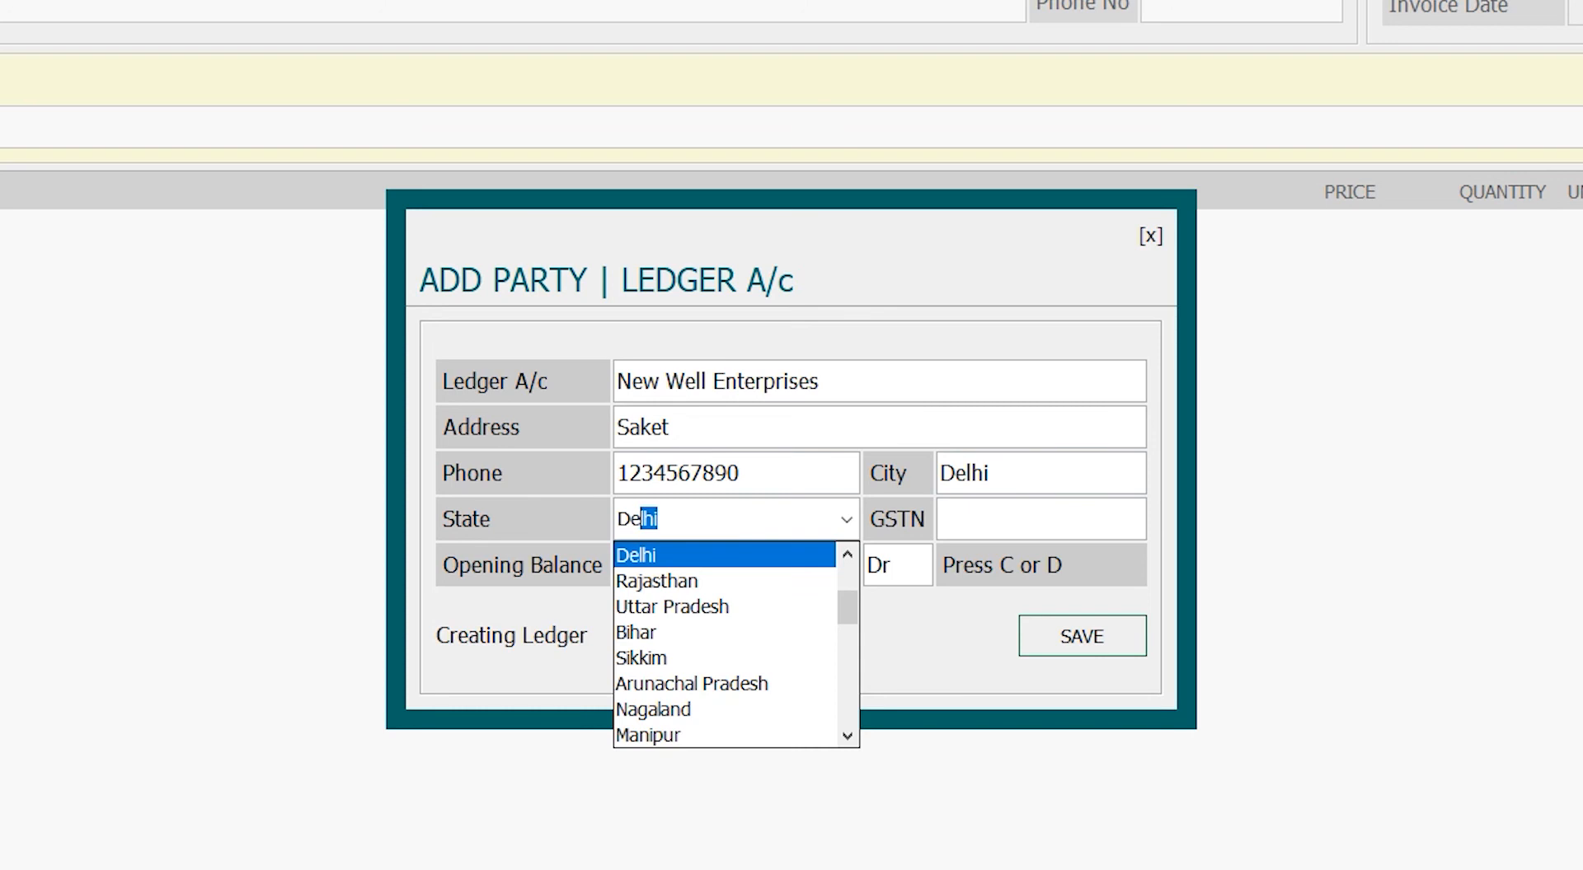
pyautogui.press('Return')
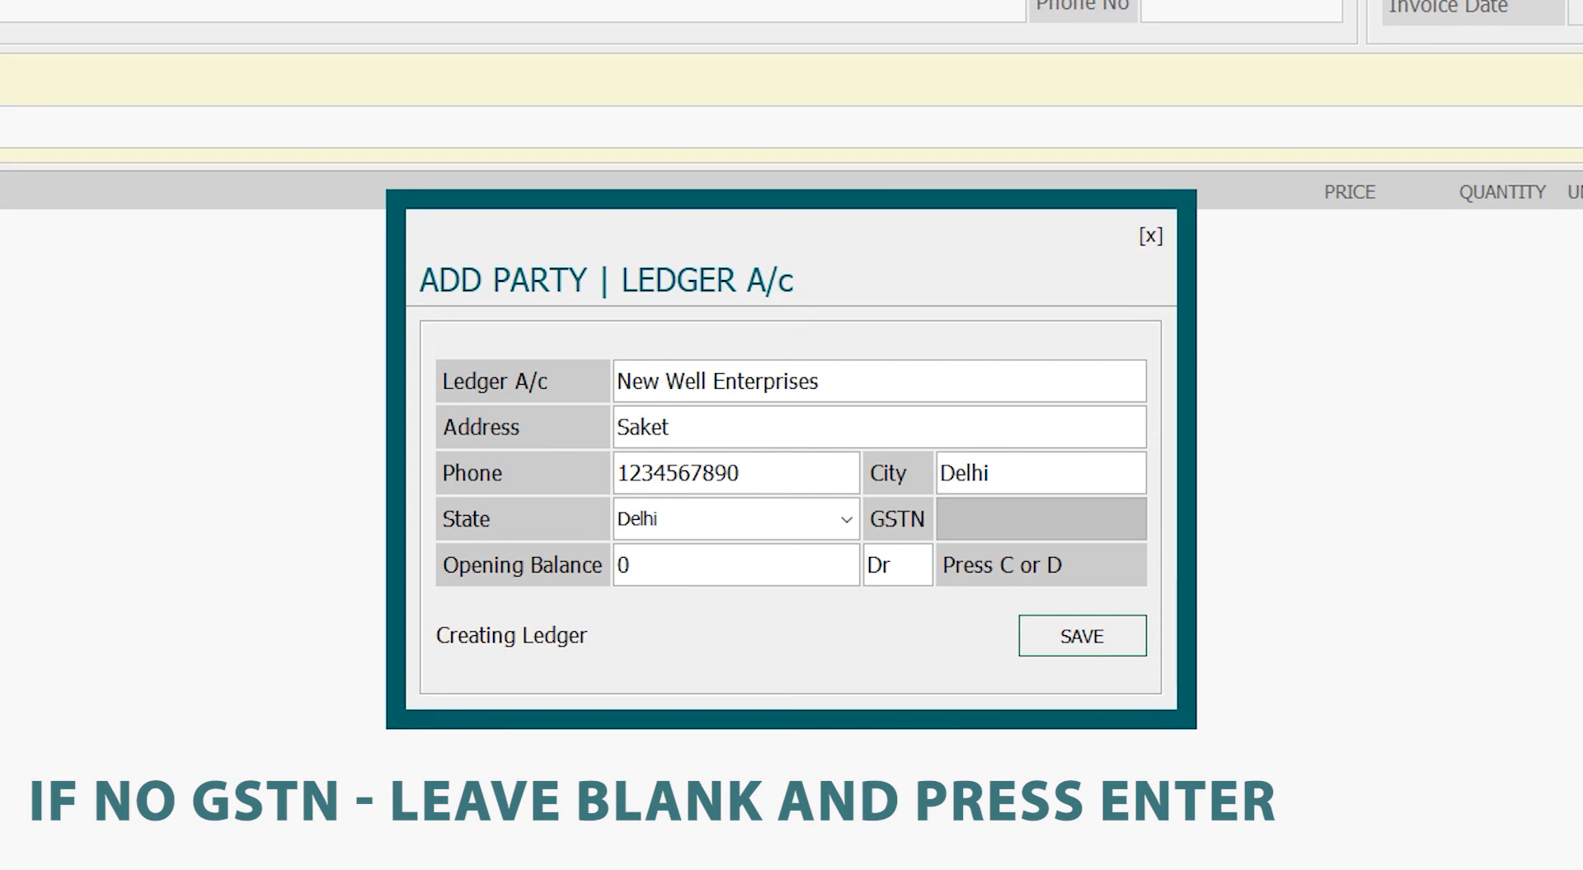
pyautogui.press('Return')
pyautogui.press('Return')
pyautogui.press('Return')
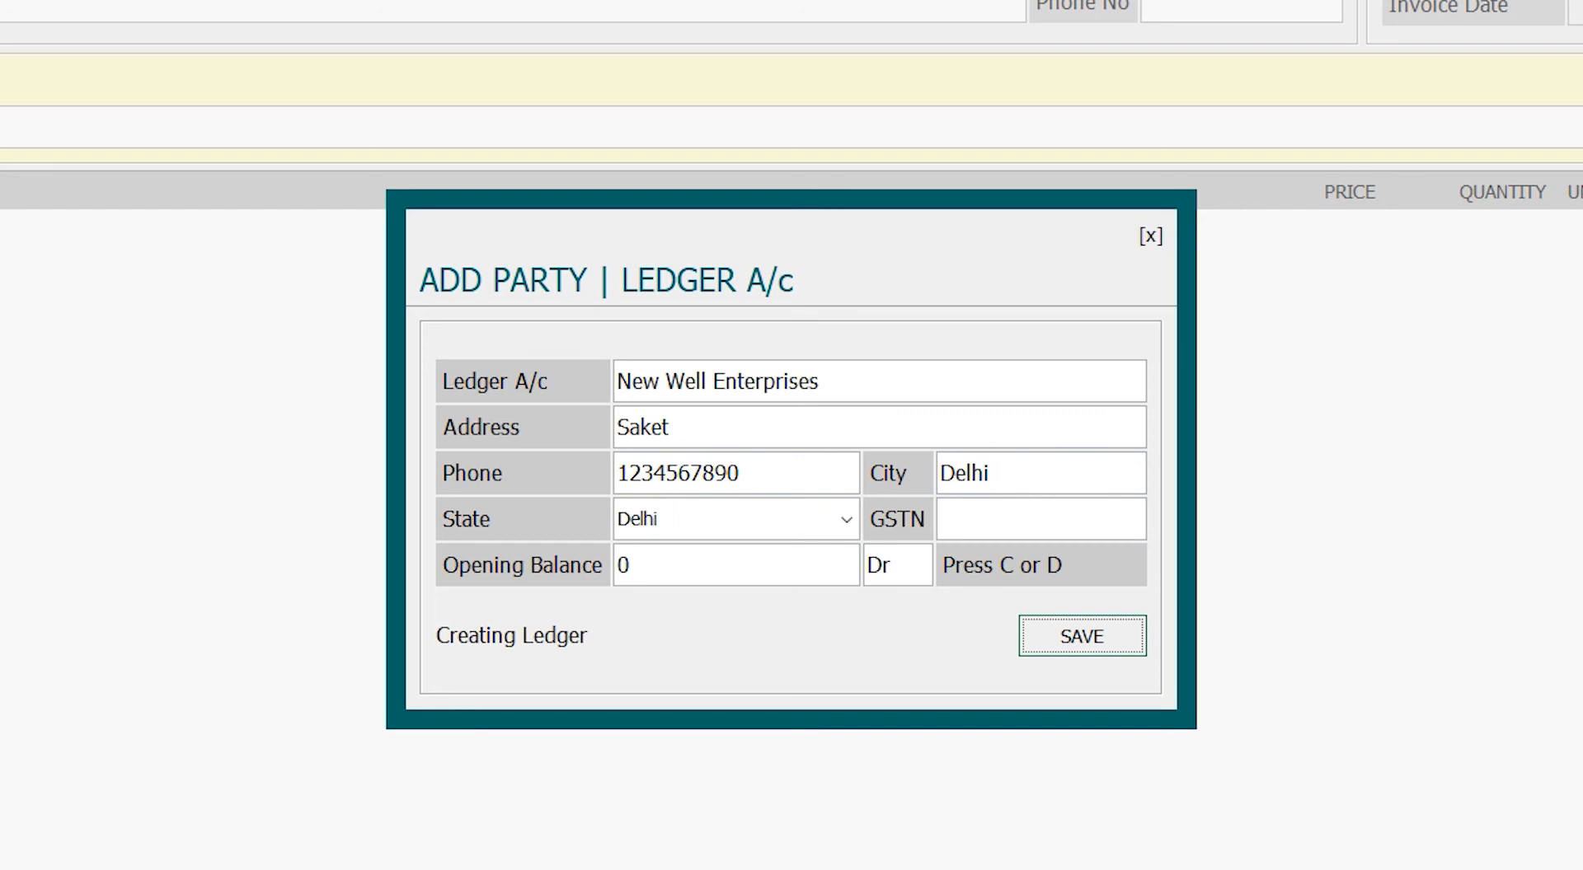
pyautogui.press('Return')
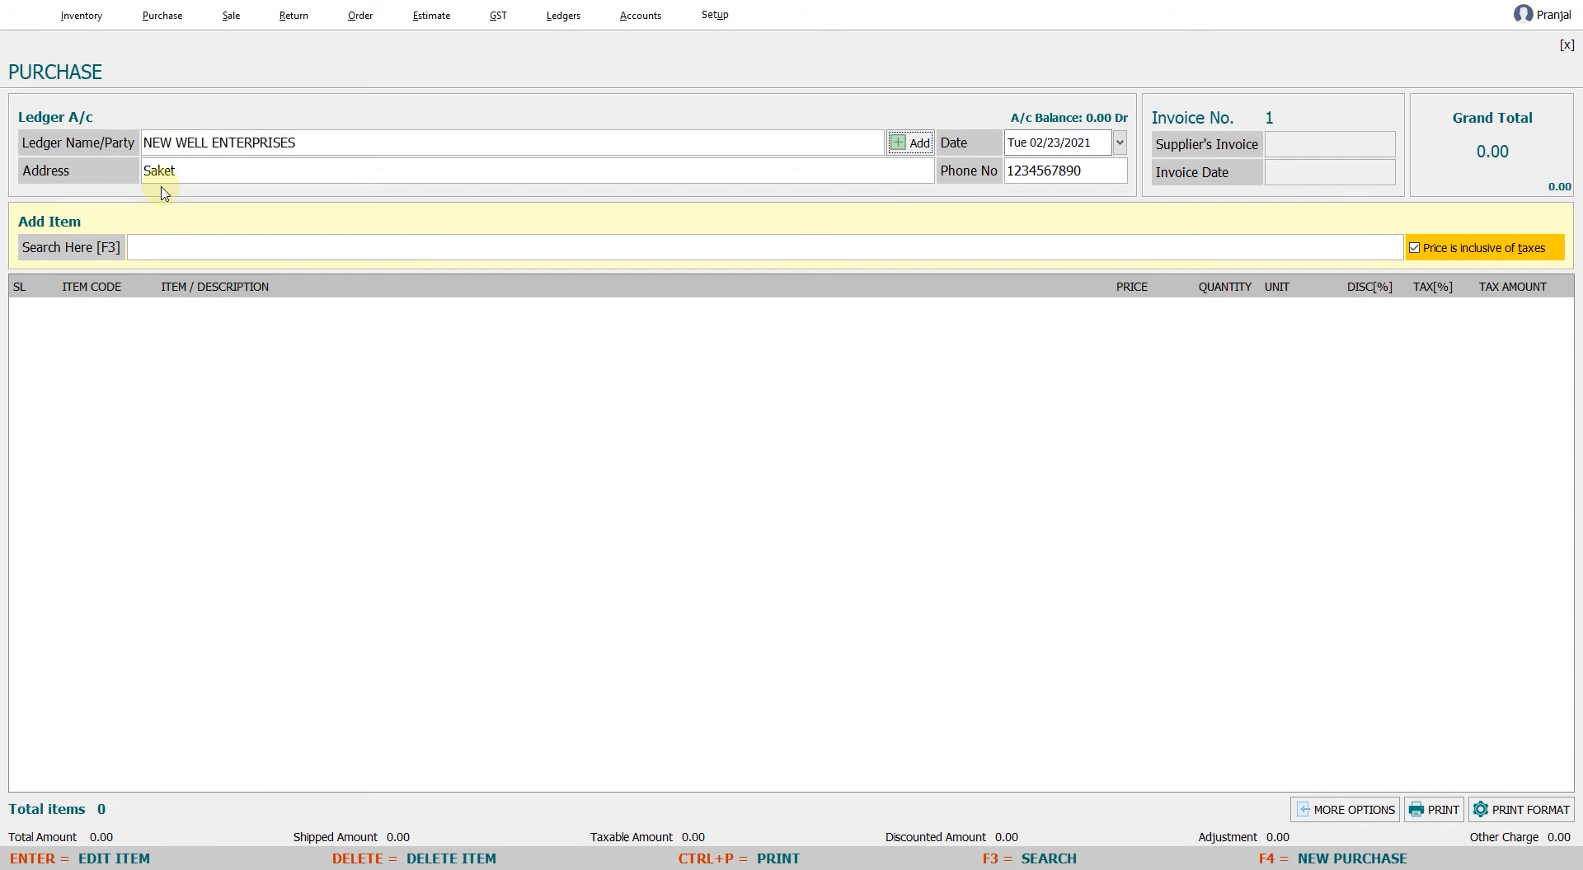
pyautogui.press('F3')
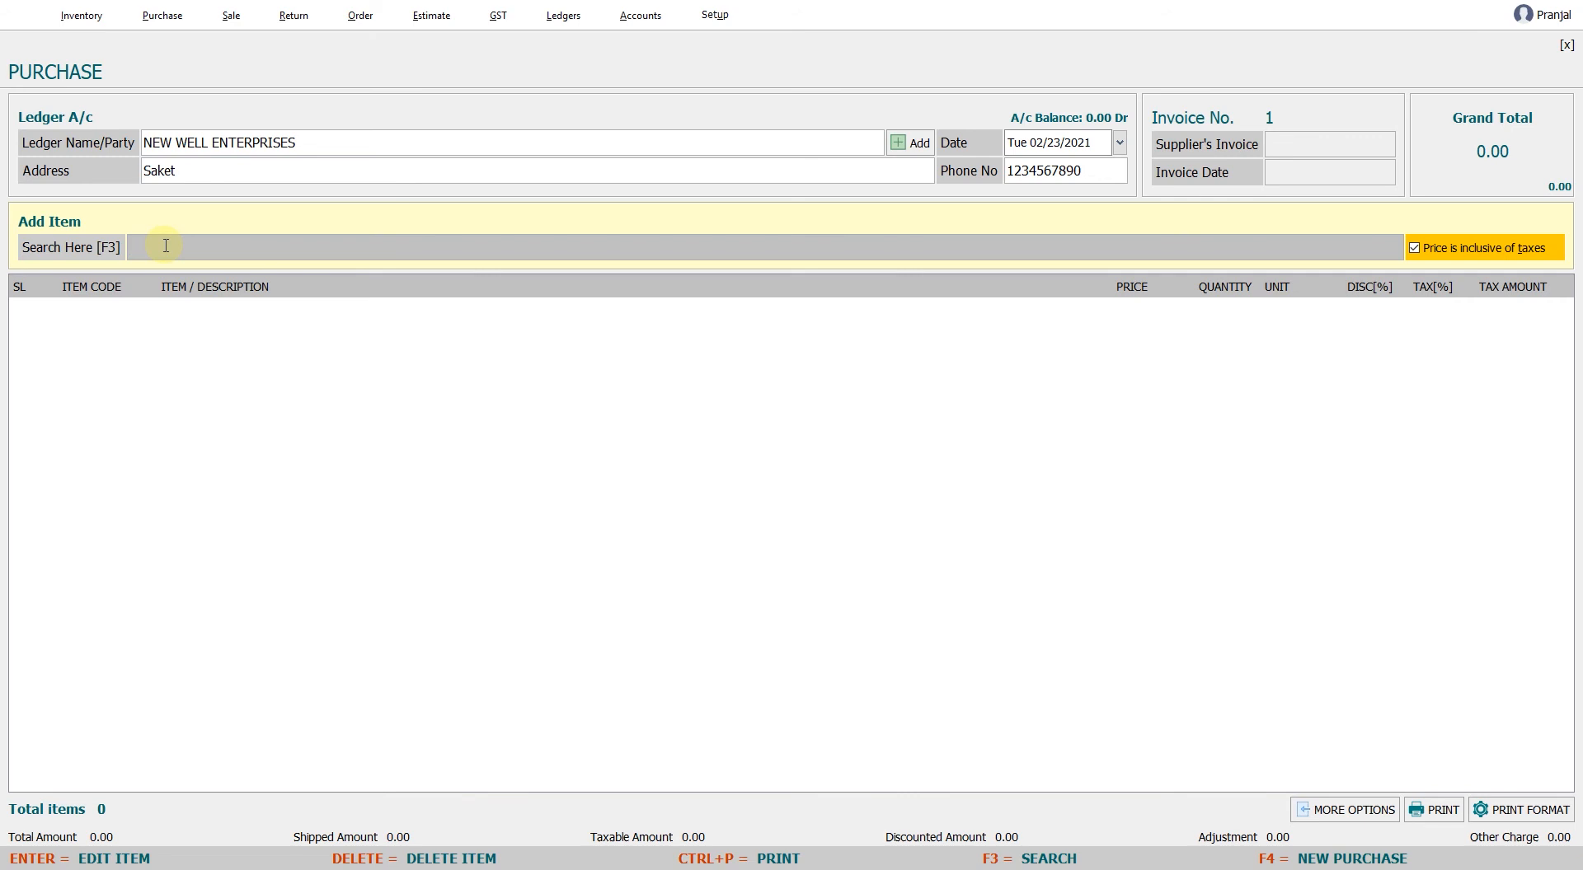
pyautogui.write('swe')
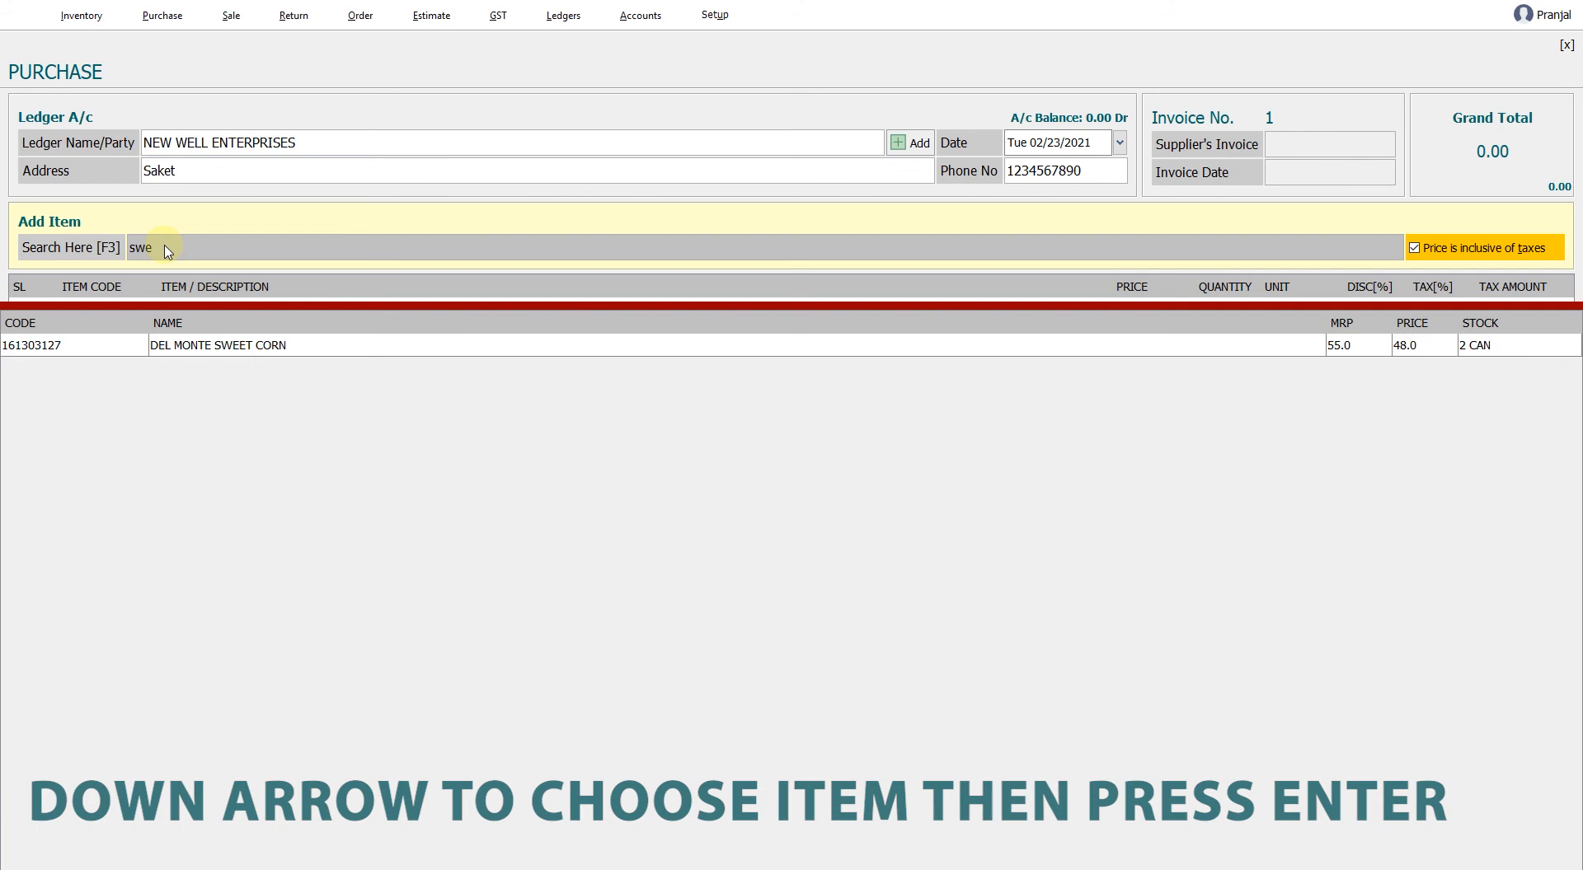
pyautogui.press('Down')
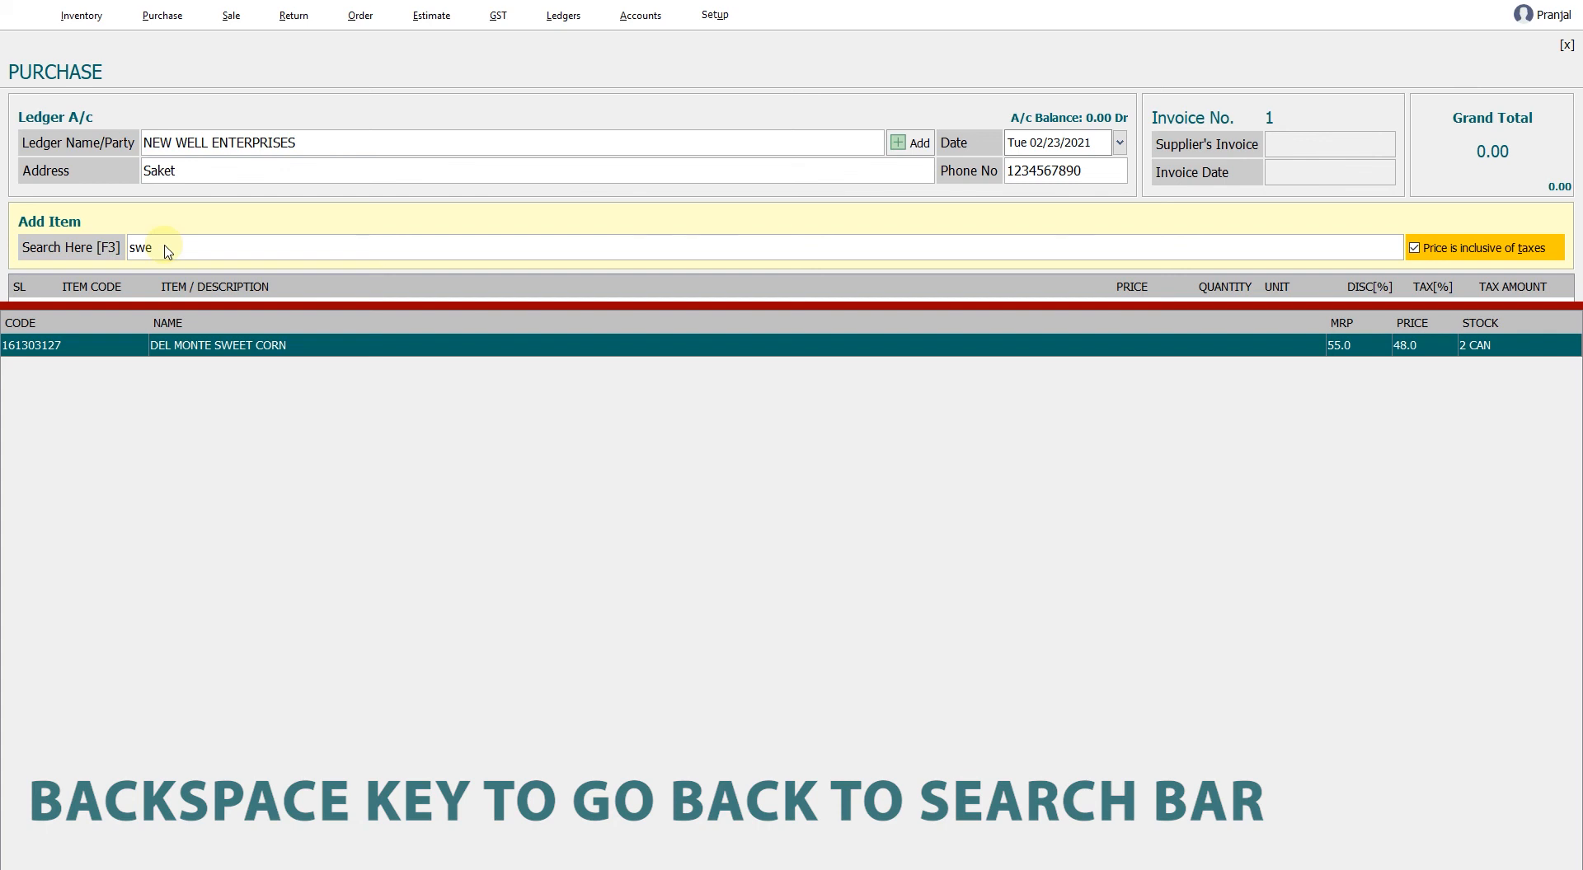
pyautogui.press('BackSpace')
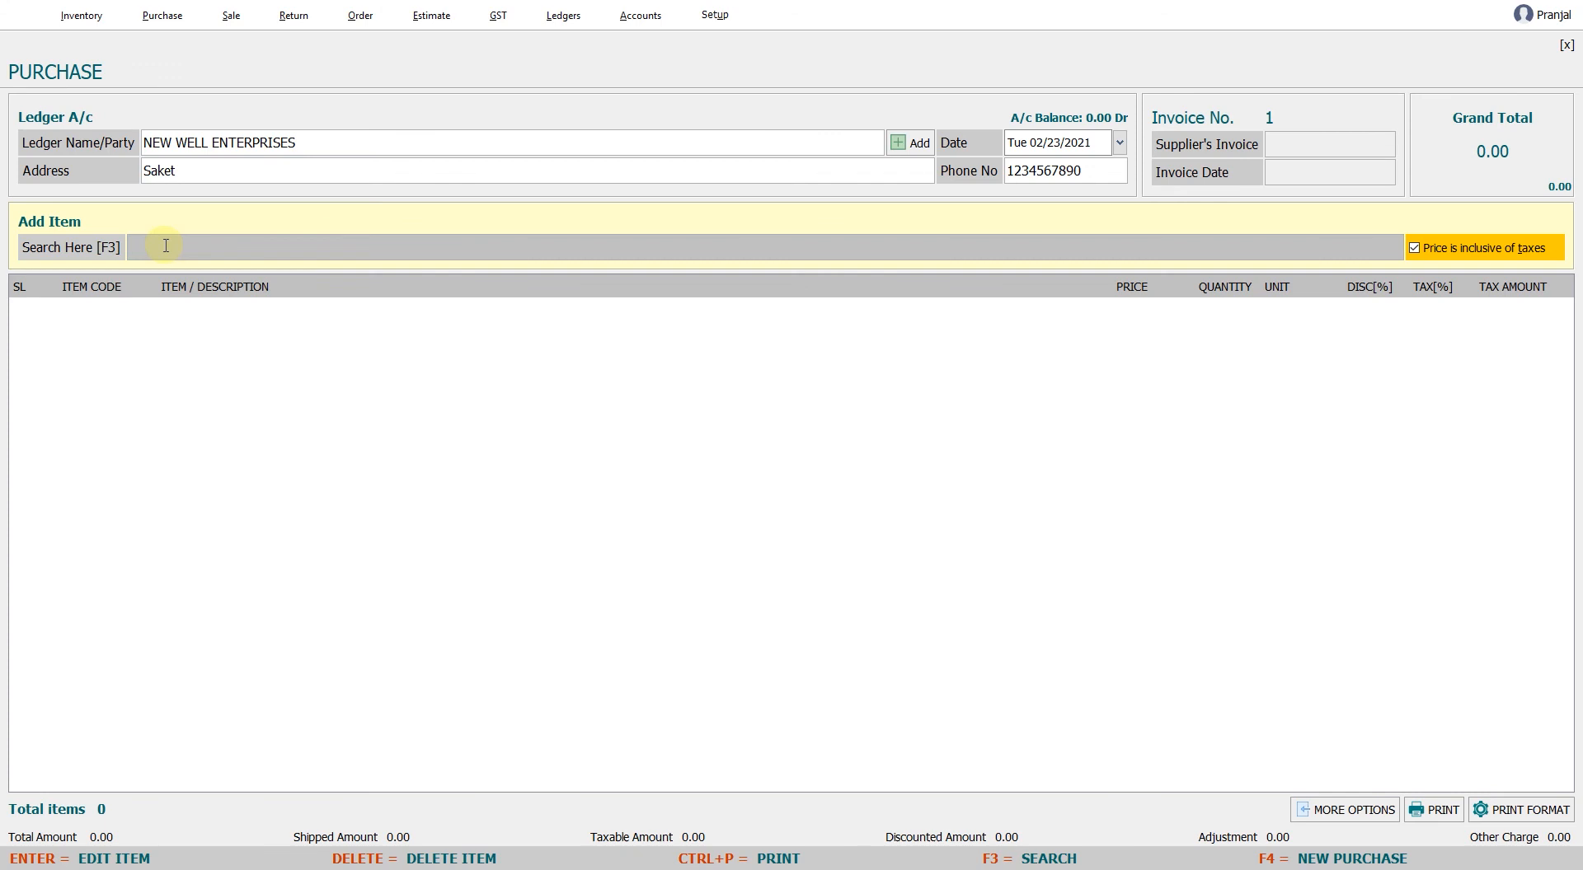
# Search the purchase items for "ba" and choose Del Monte Baked Beans
pyautogui.write('ba')
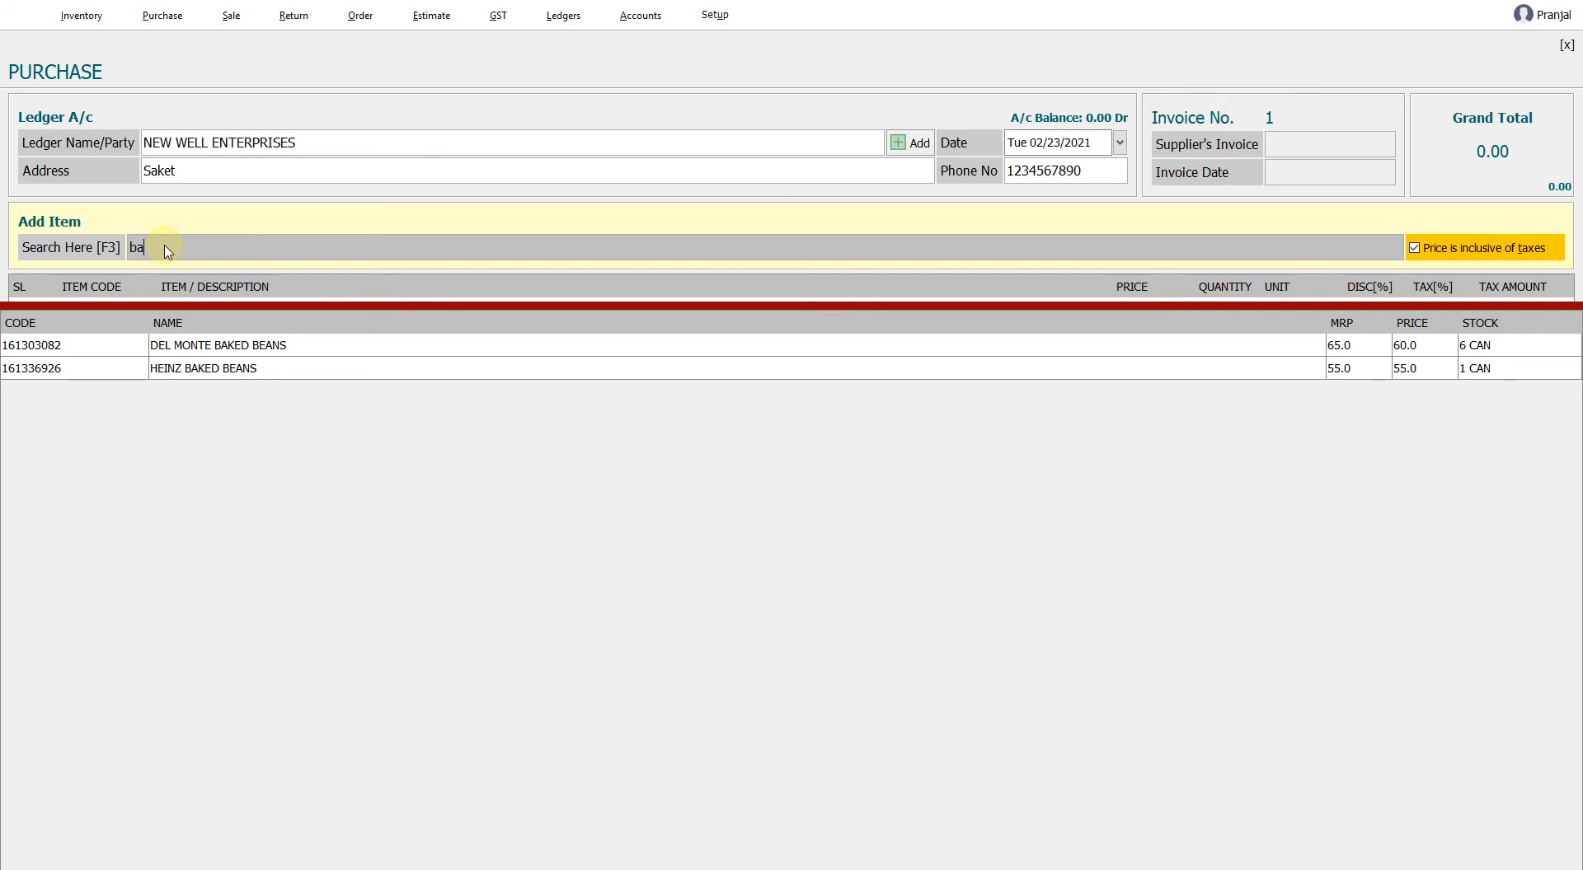
pyautogui.press('Down')
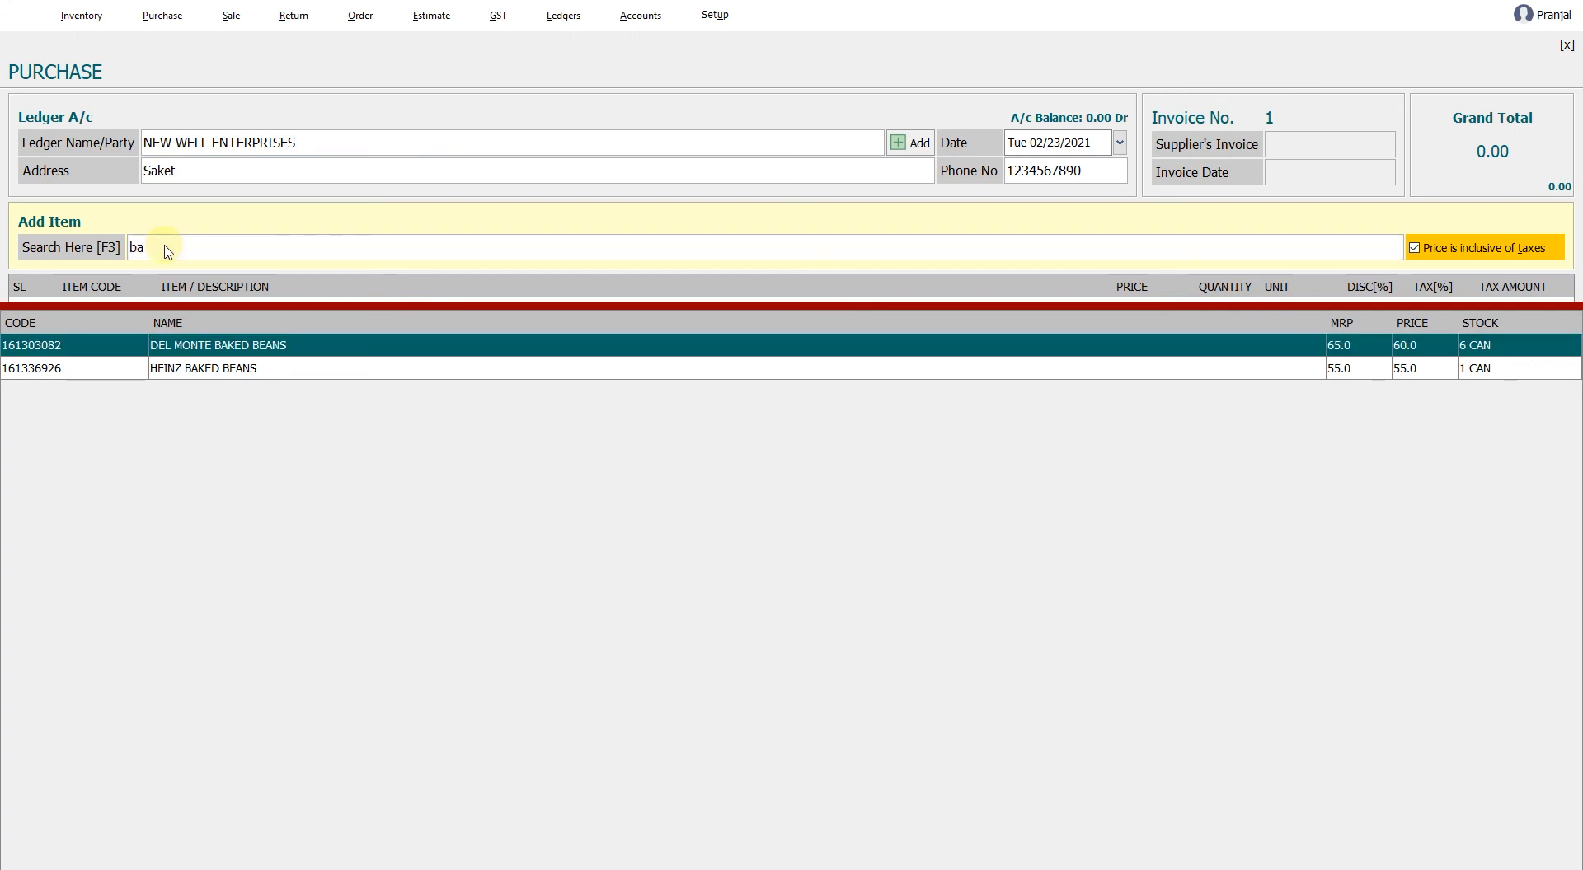
pyautogui.press('Down')
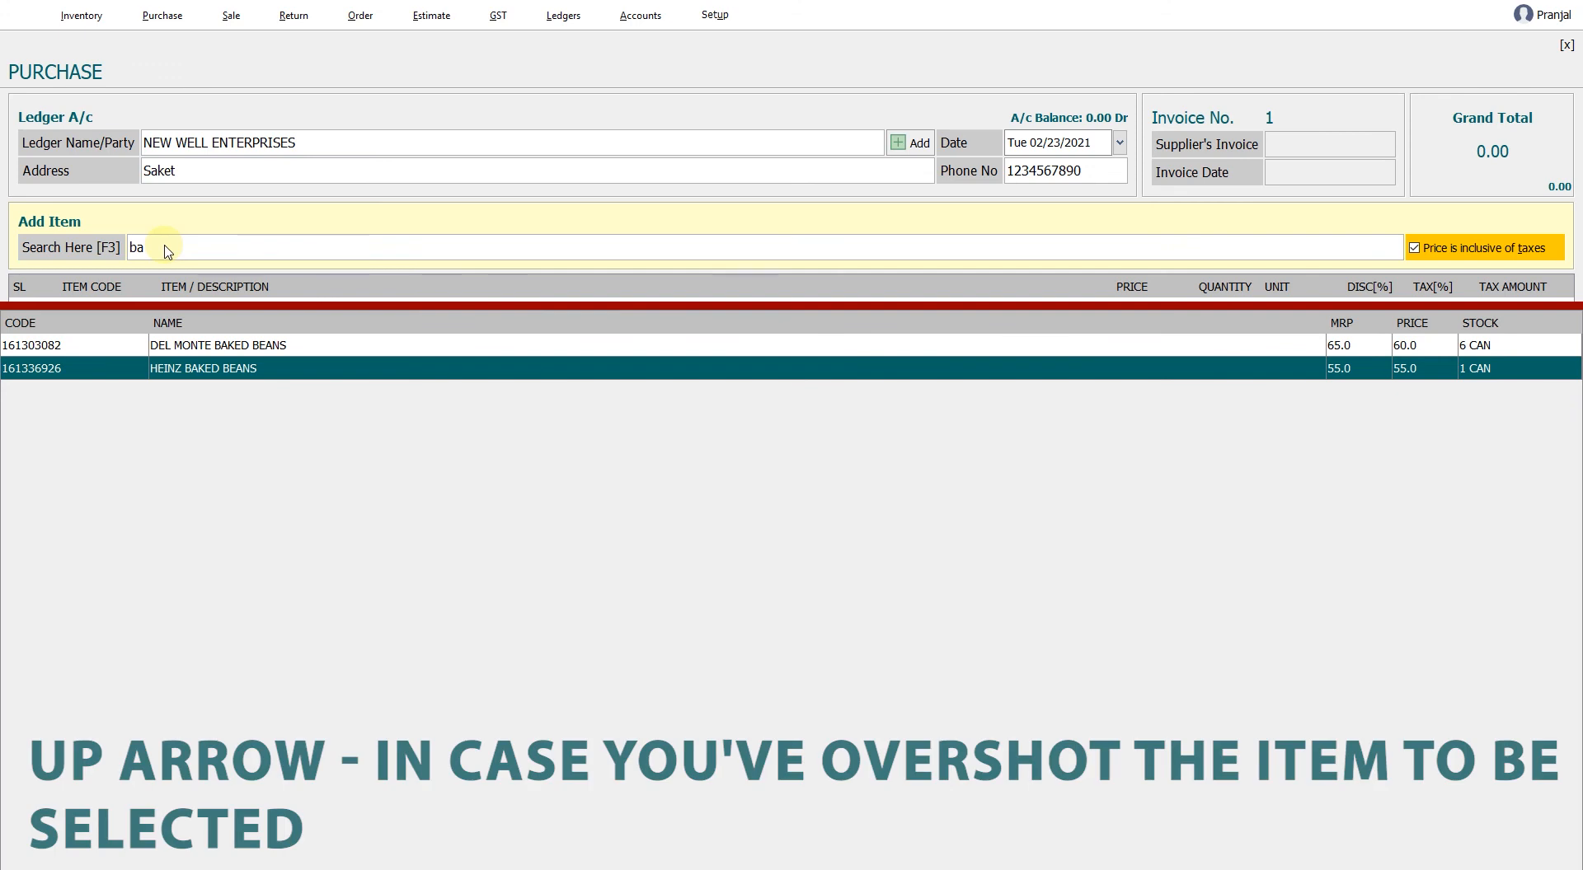
pyautogui.press('Up')
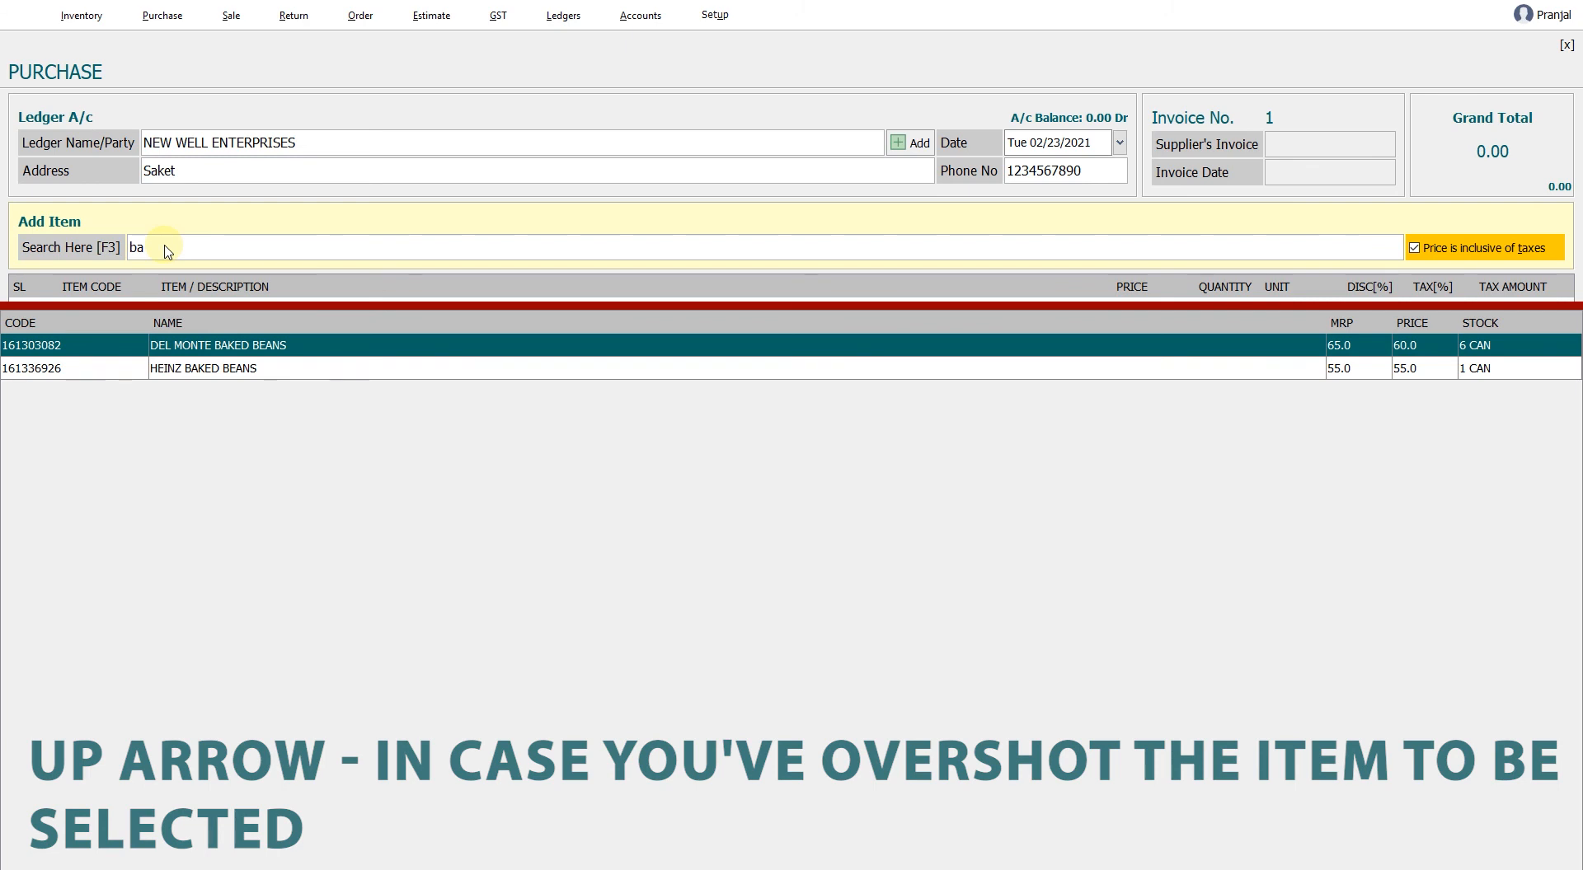
pyautogui.press('Return')
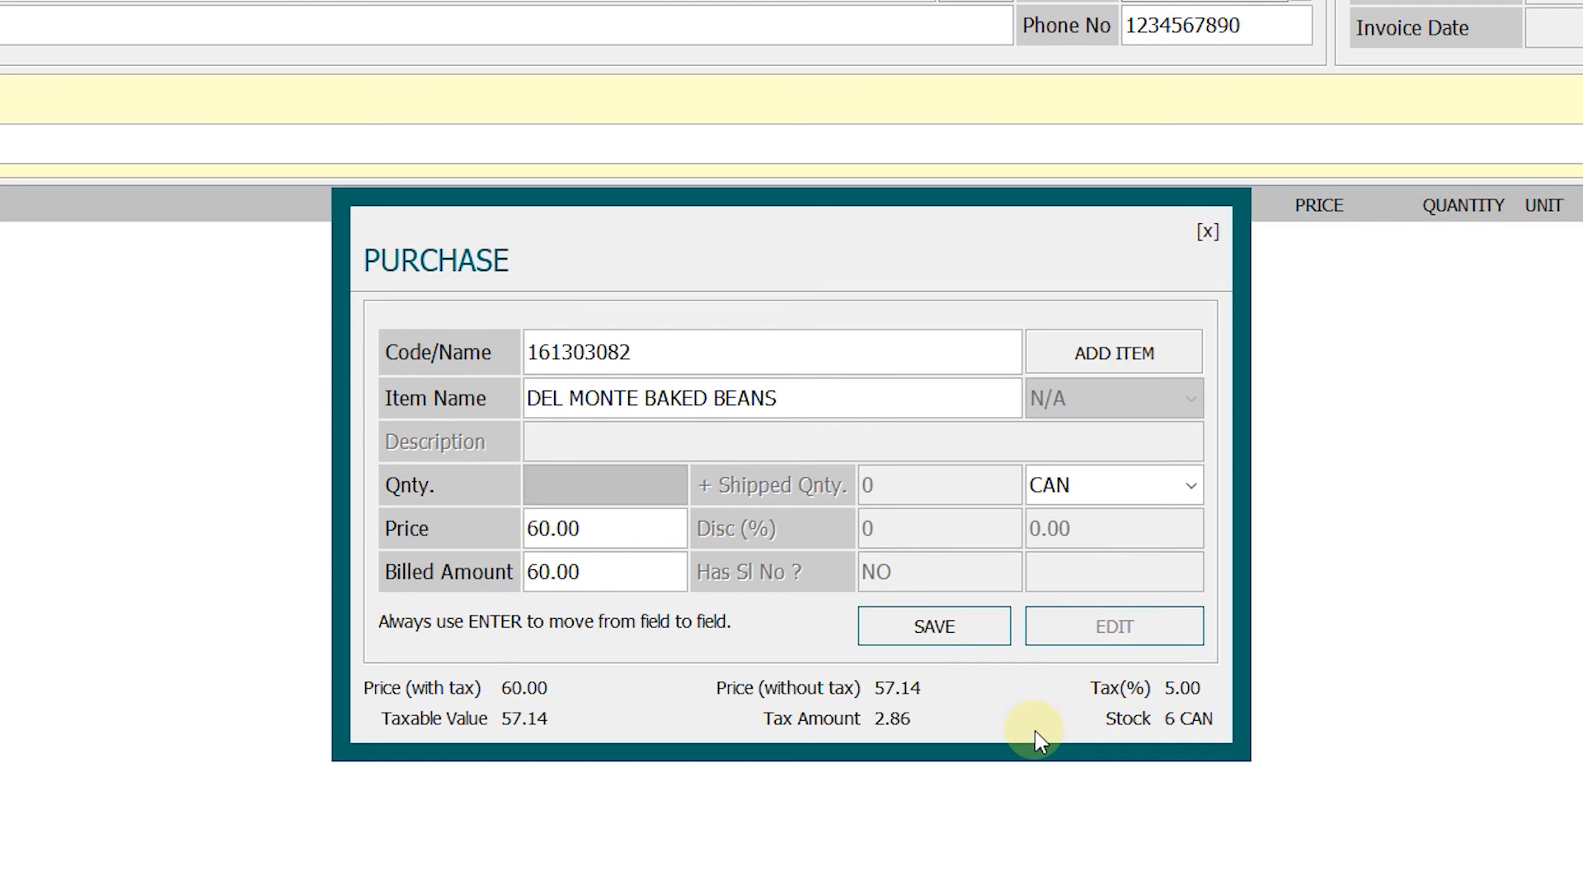
# Set the Del Monte Baked Beans quantity to 40 cans, keep the default price, and save the item to the purchase
pyautogui.write('40')
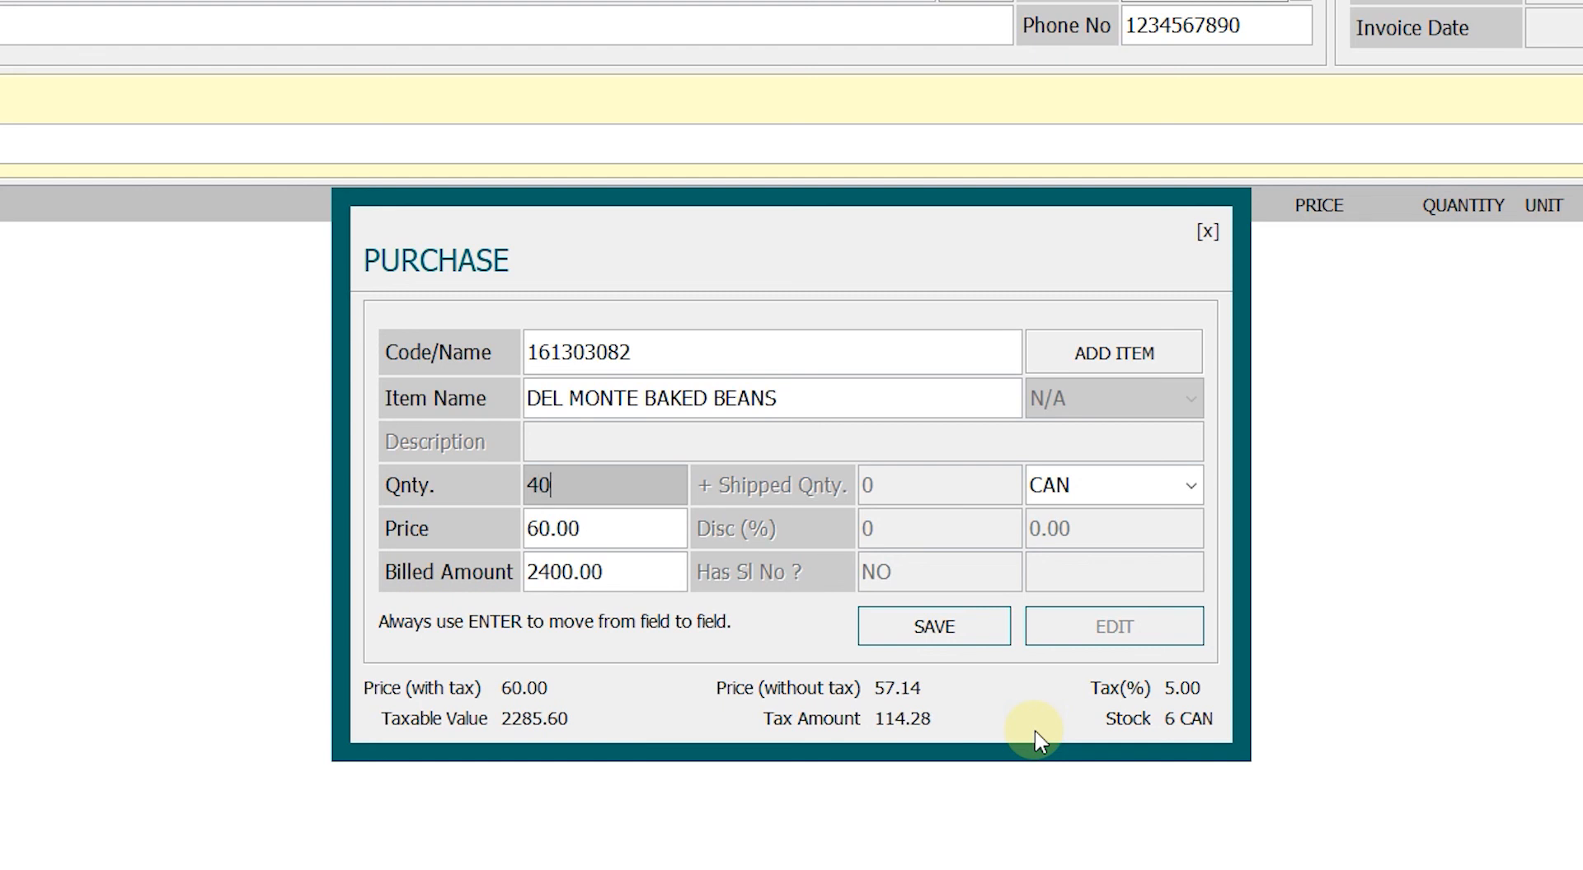
pyautogui.press('Return')
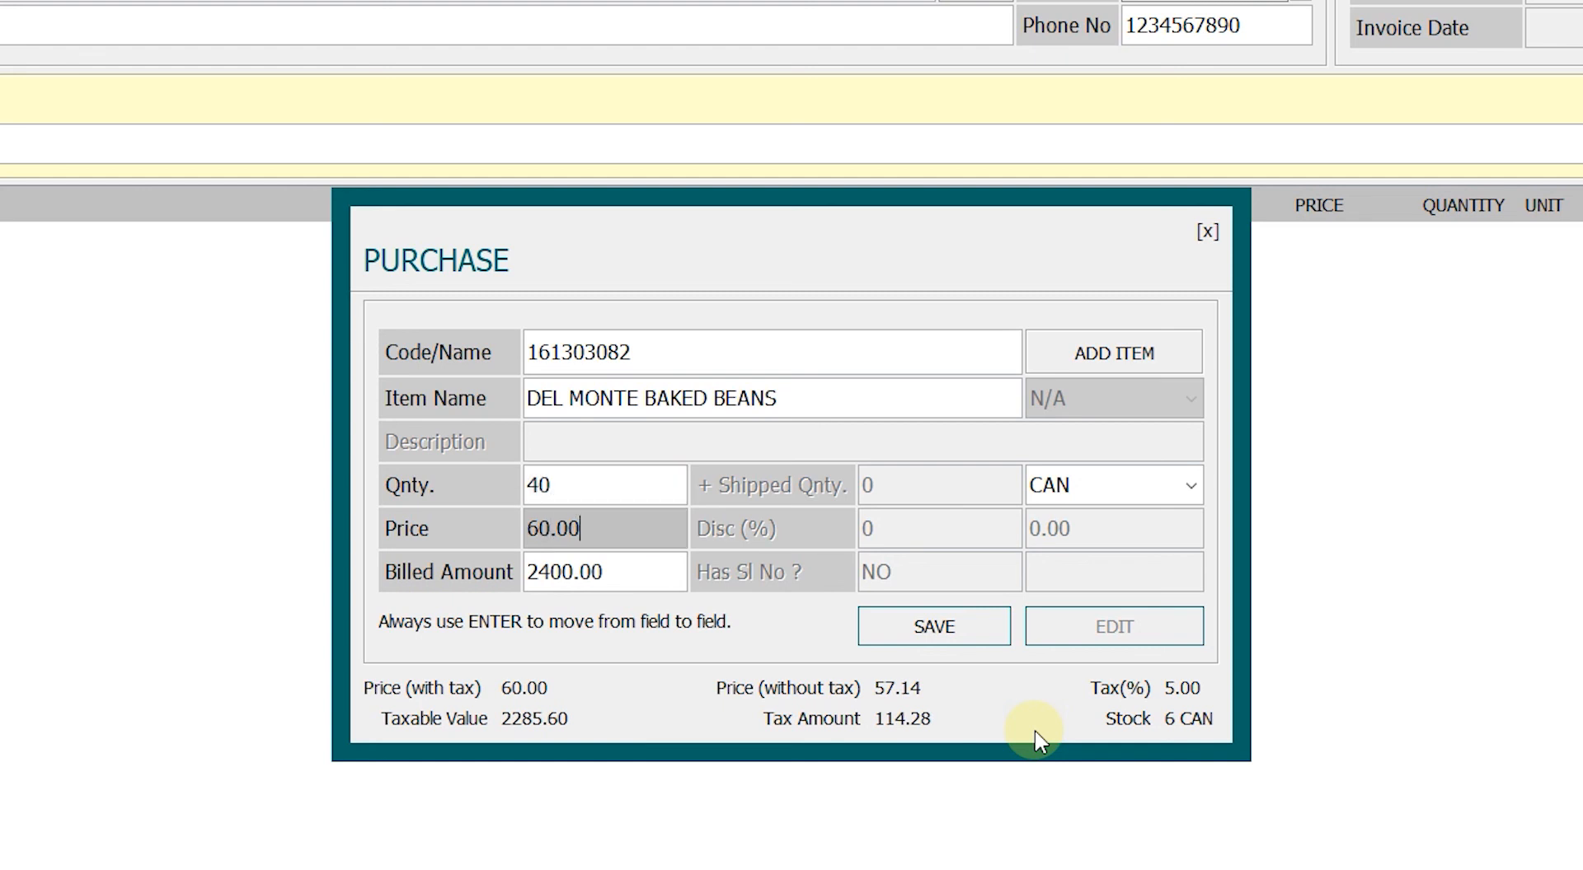
pyautogui.press('Return')
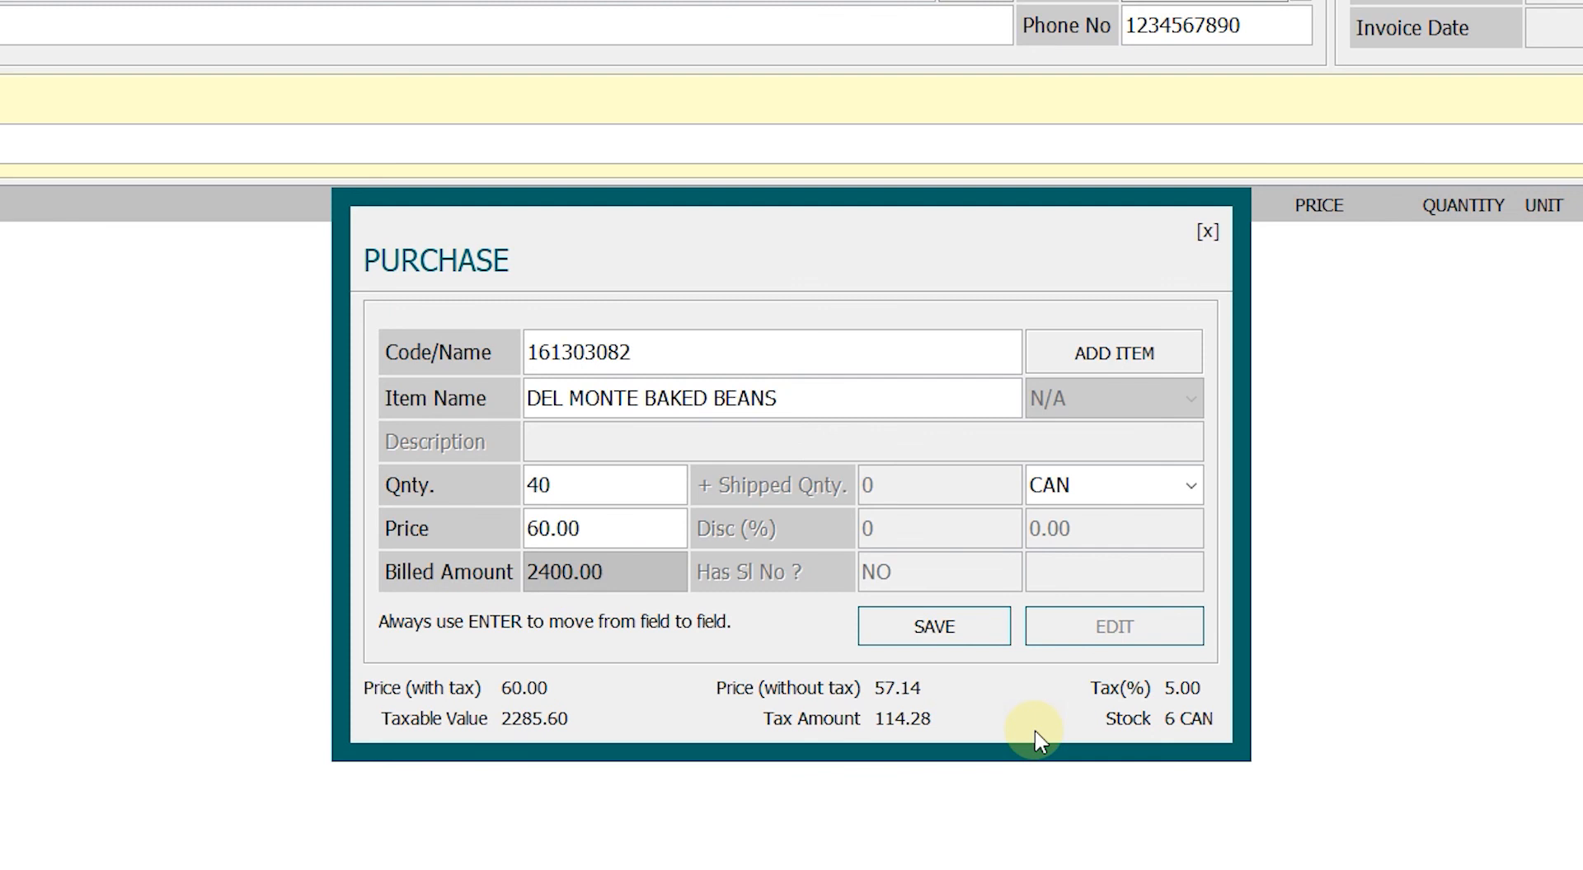
pyautogui.press('Return')
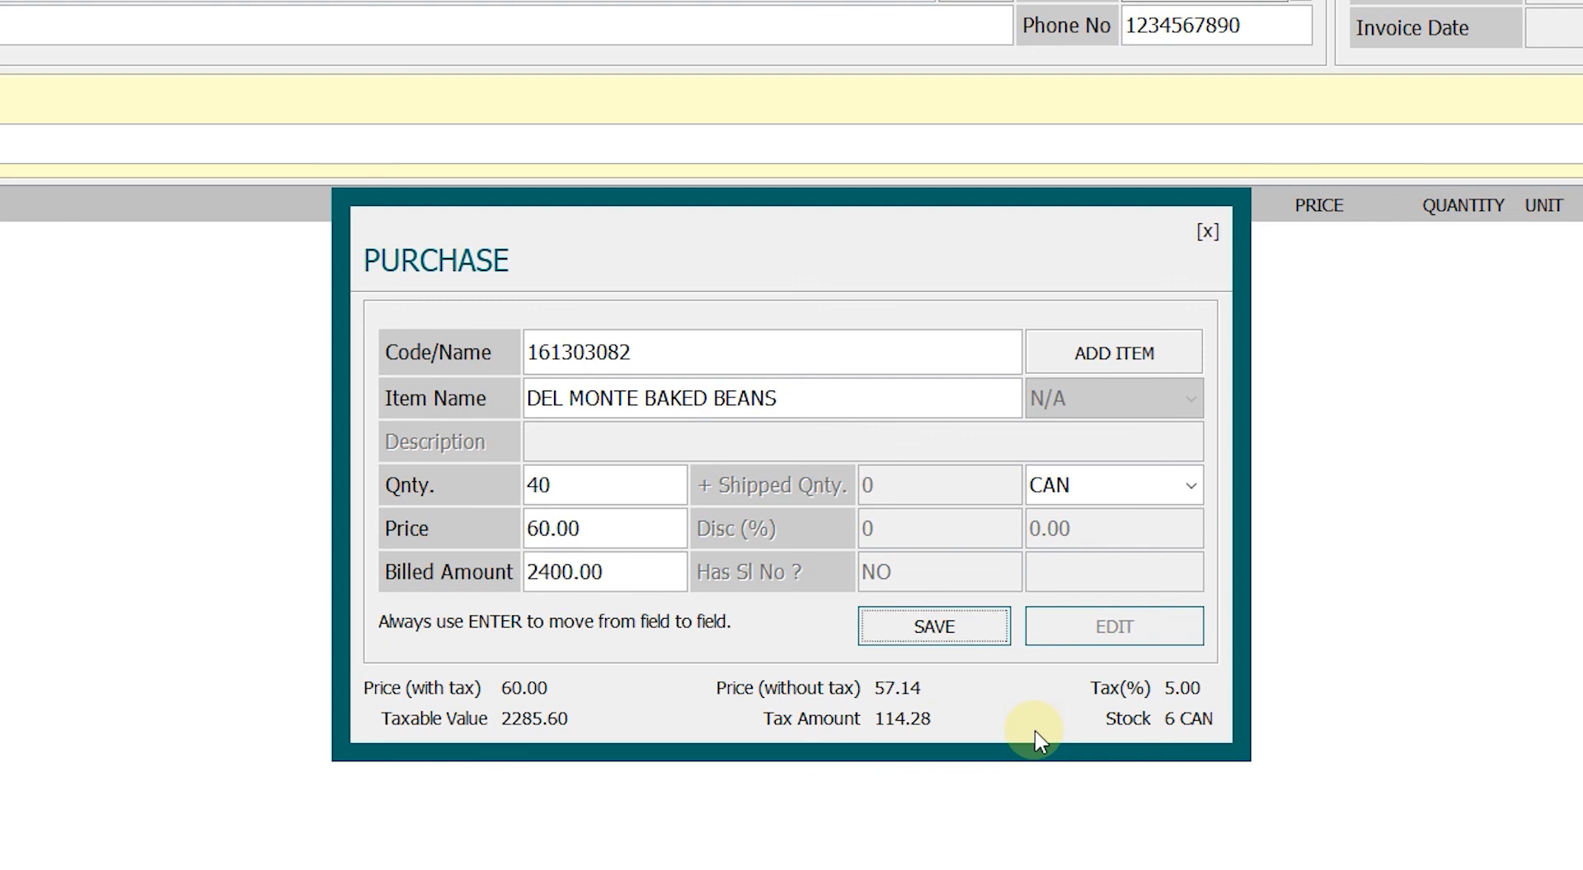
pyautogui.press('Return')
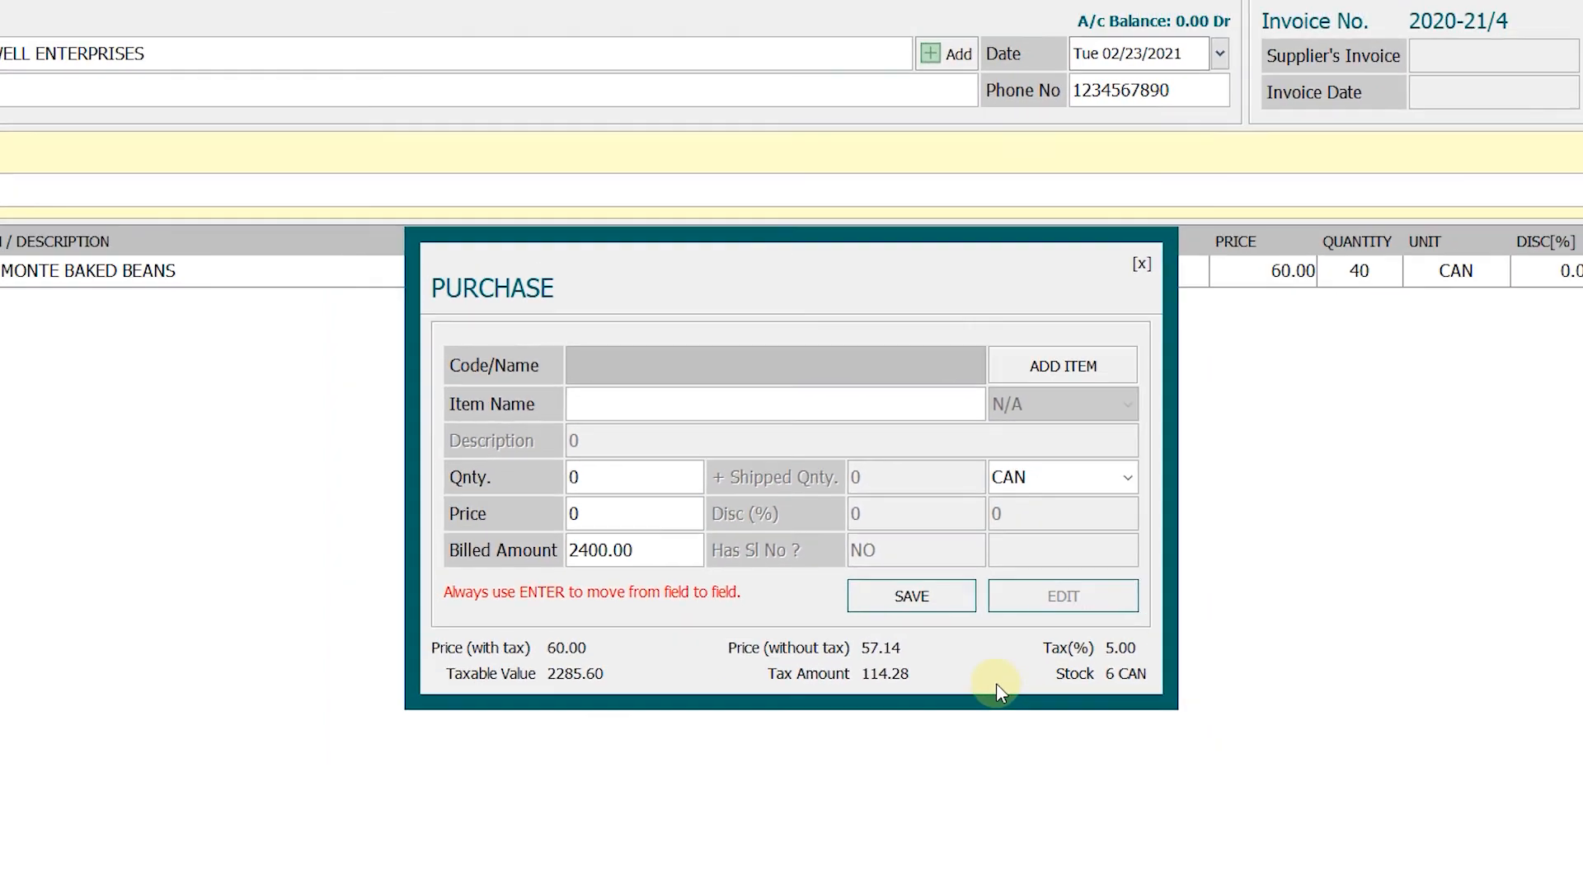
# Find Heinz Baked Beans with the search "ba" and save it to the purchase with quantity 50 cans at the default price
pyautogui.write('ba')
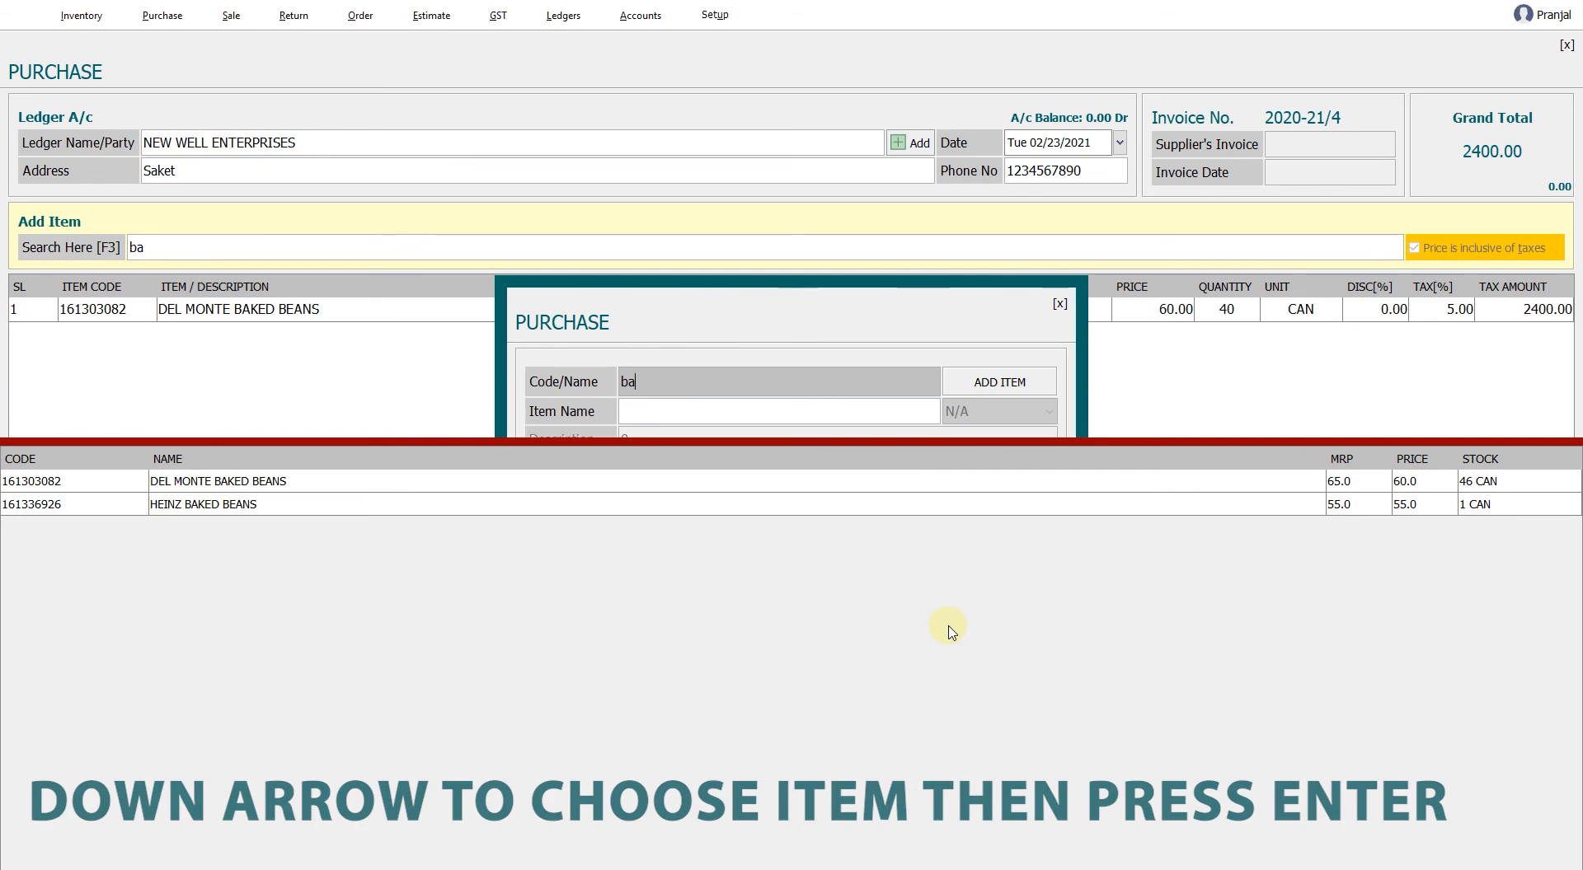
pyautogui.press('Down')
pyautogui.press('Down')
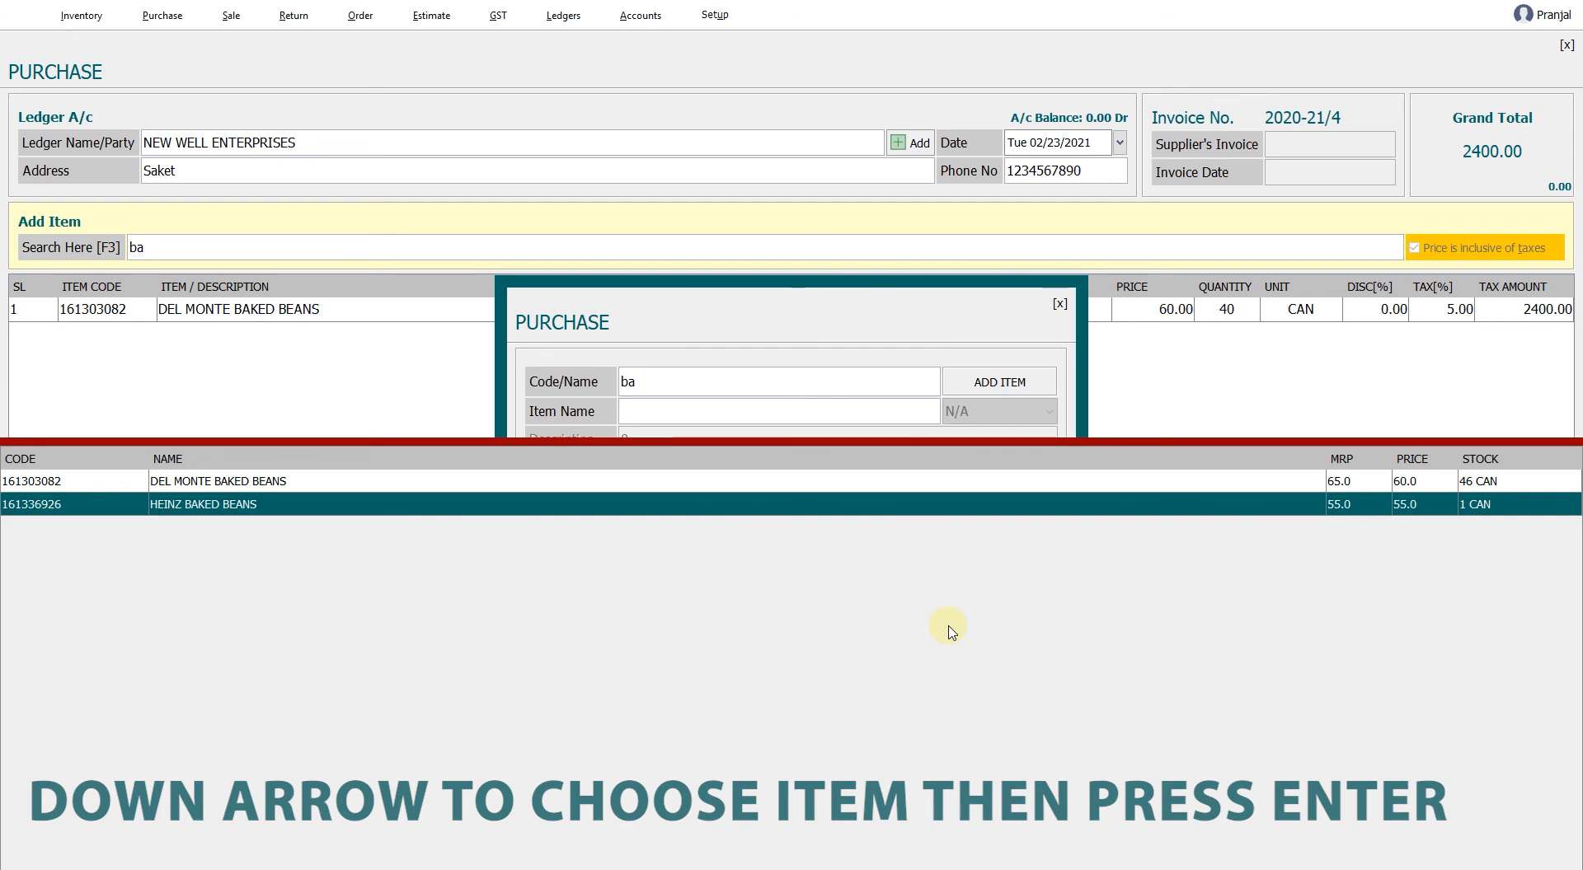
pyautogui.press('Return')
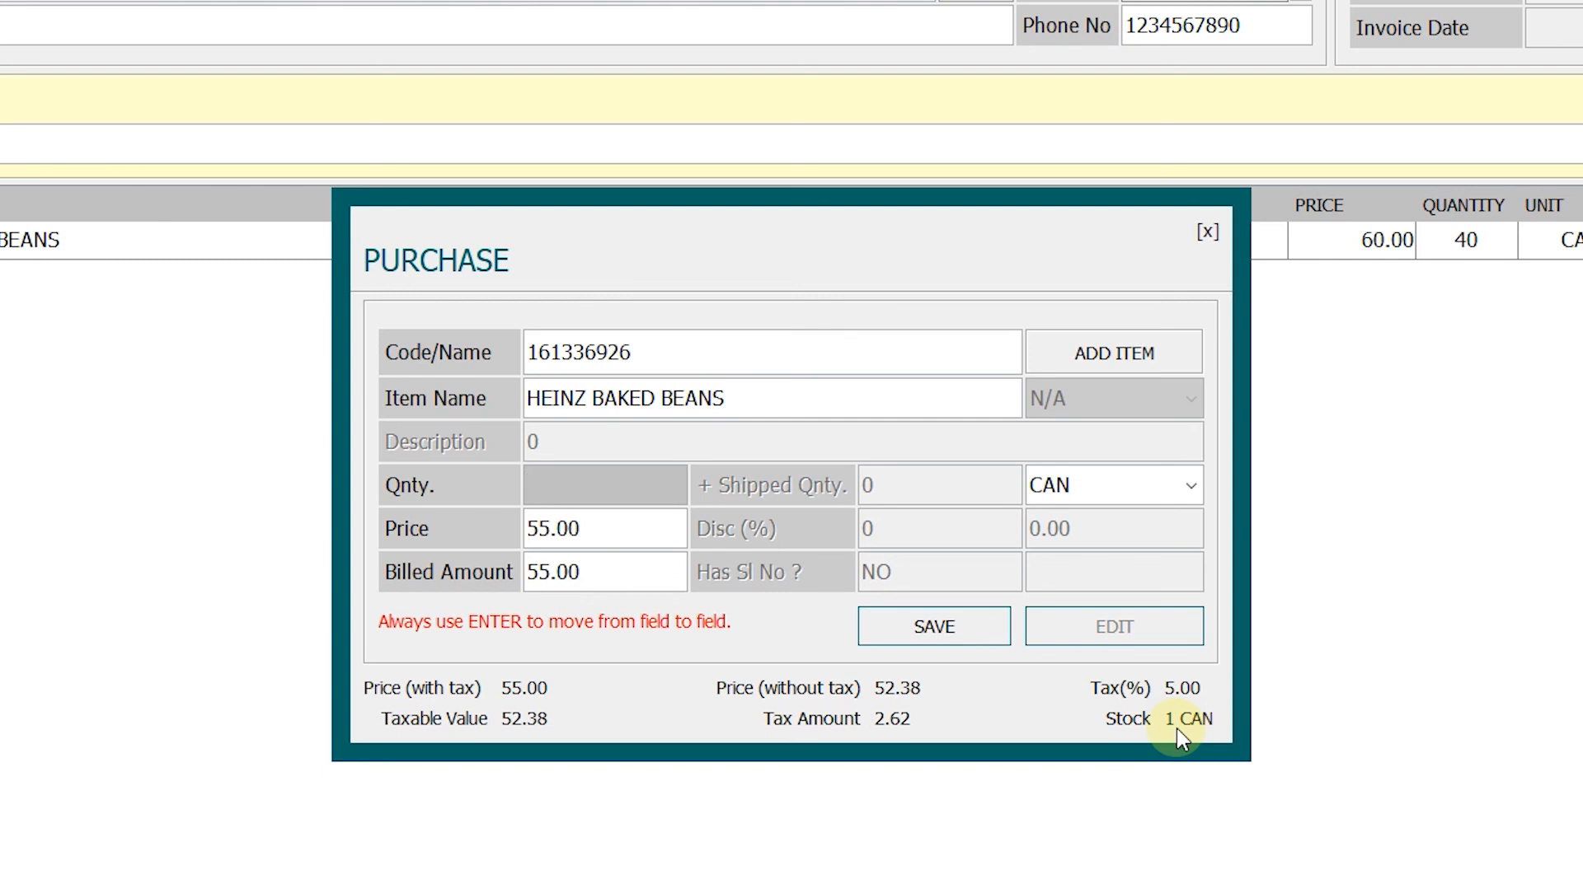
pyautogui.write('50')
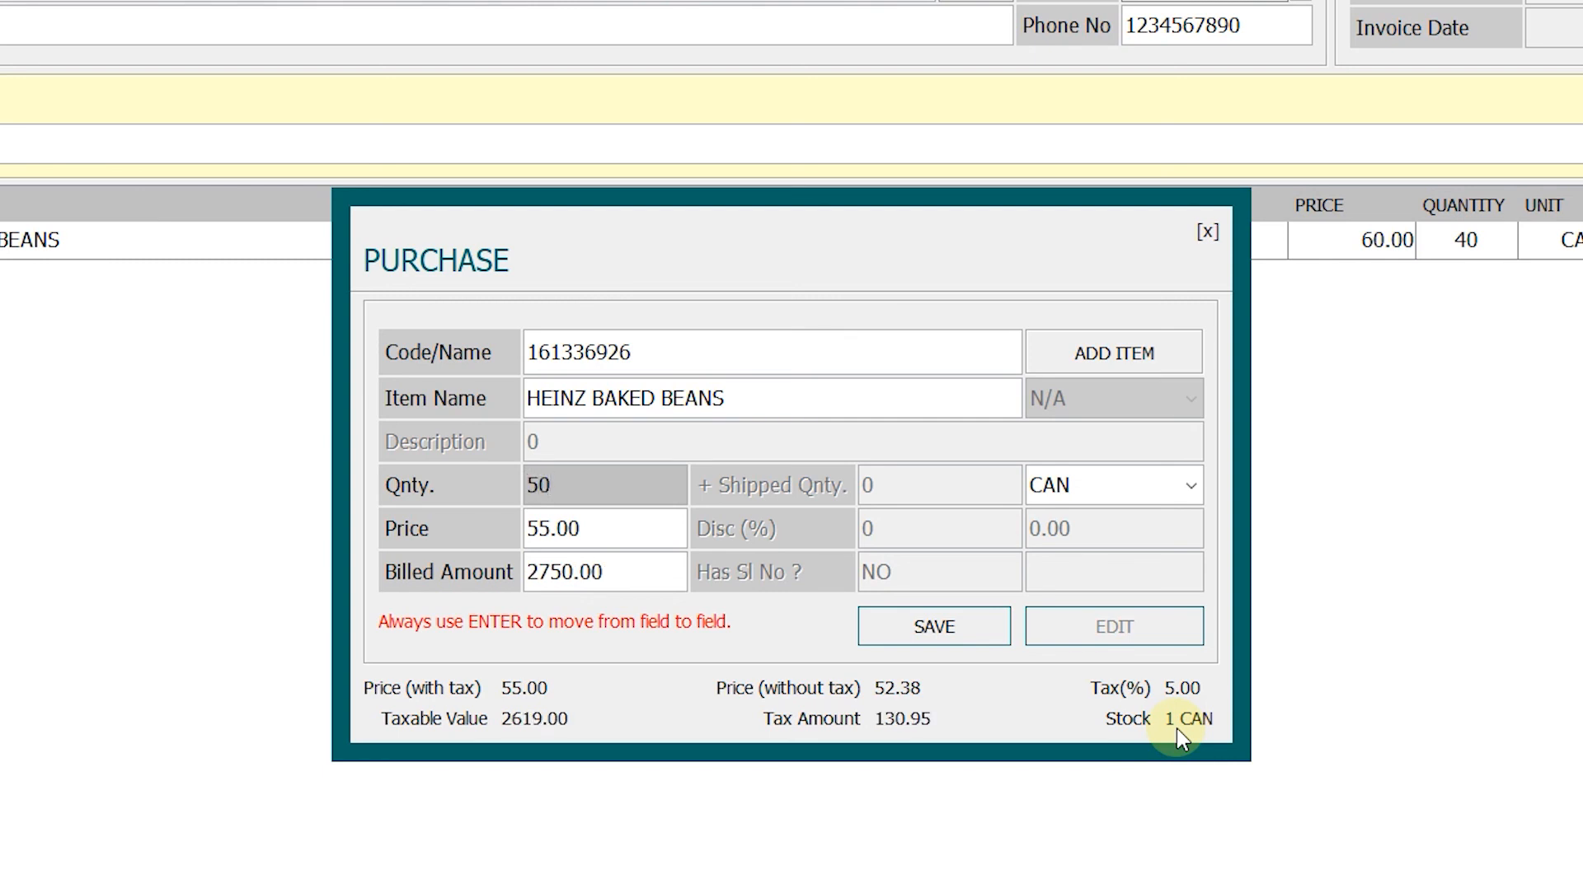
pyautogui.press('Return')
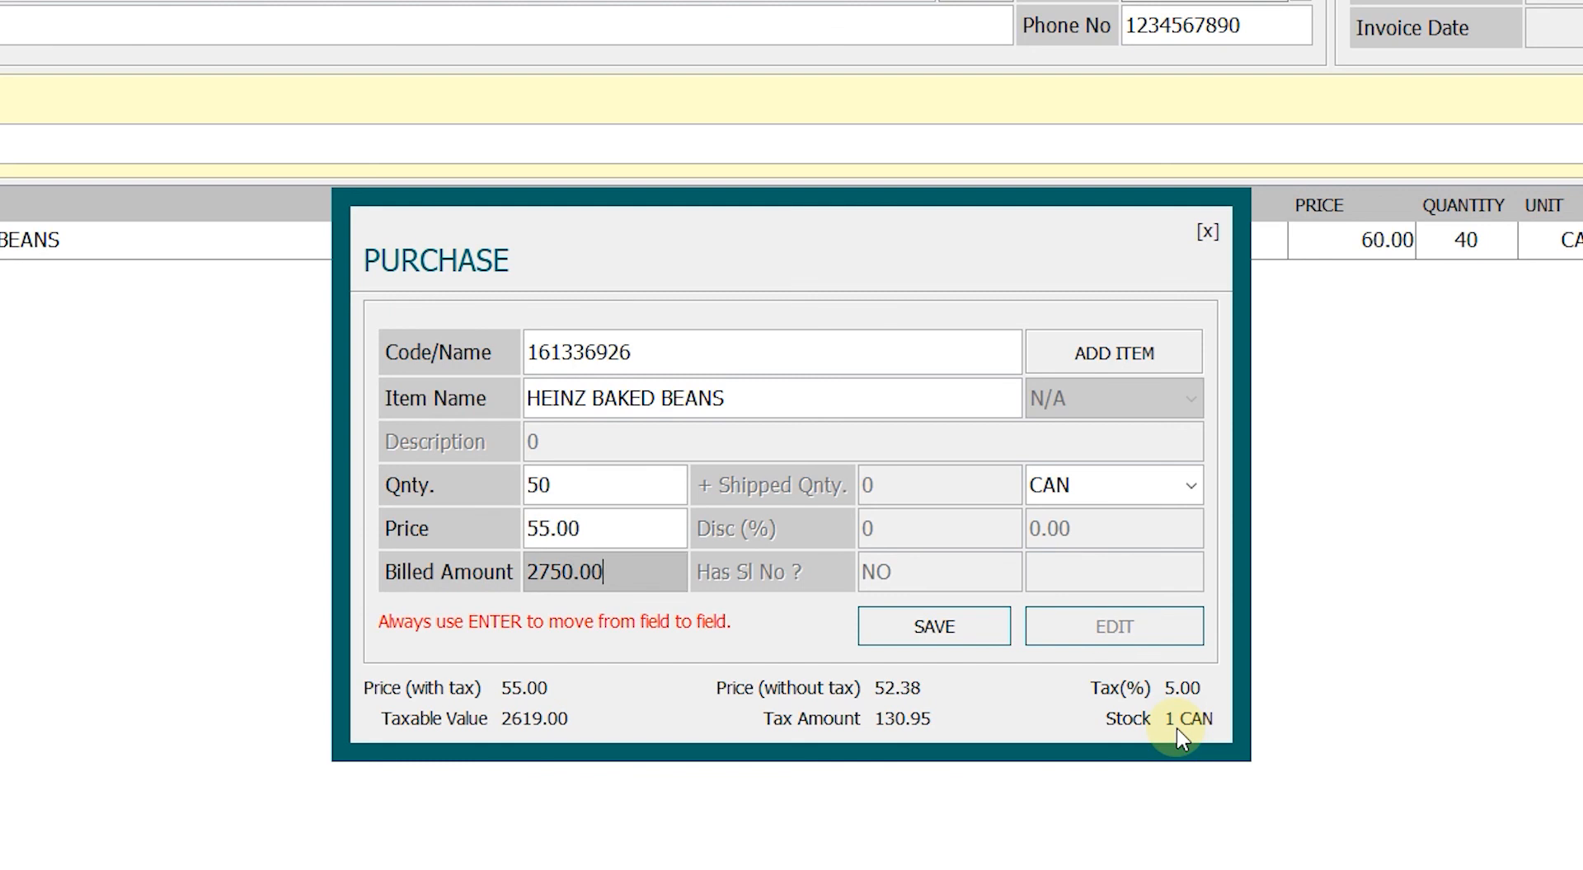
pyautogui.press('Return')
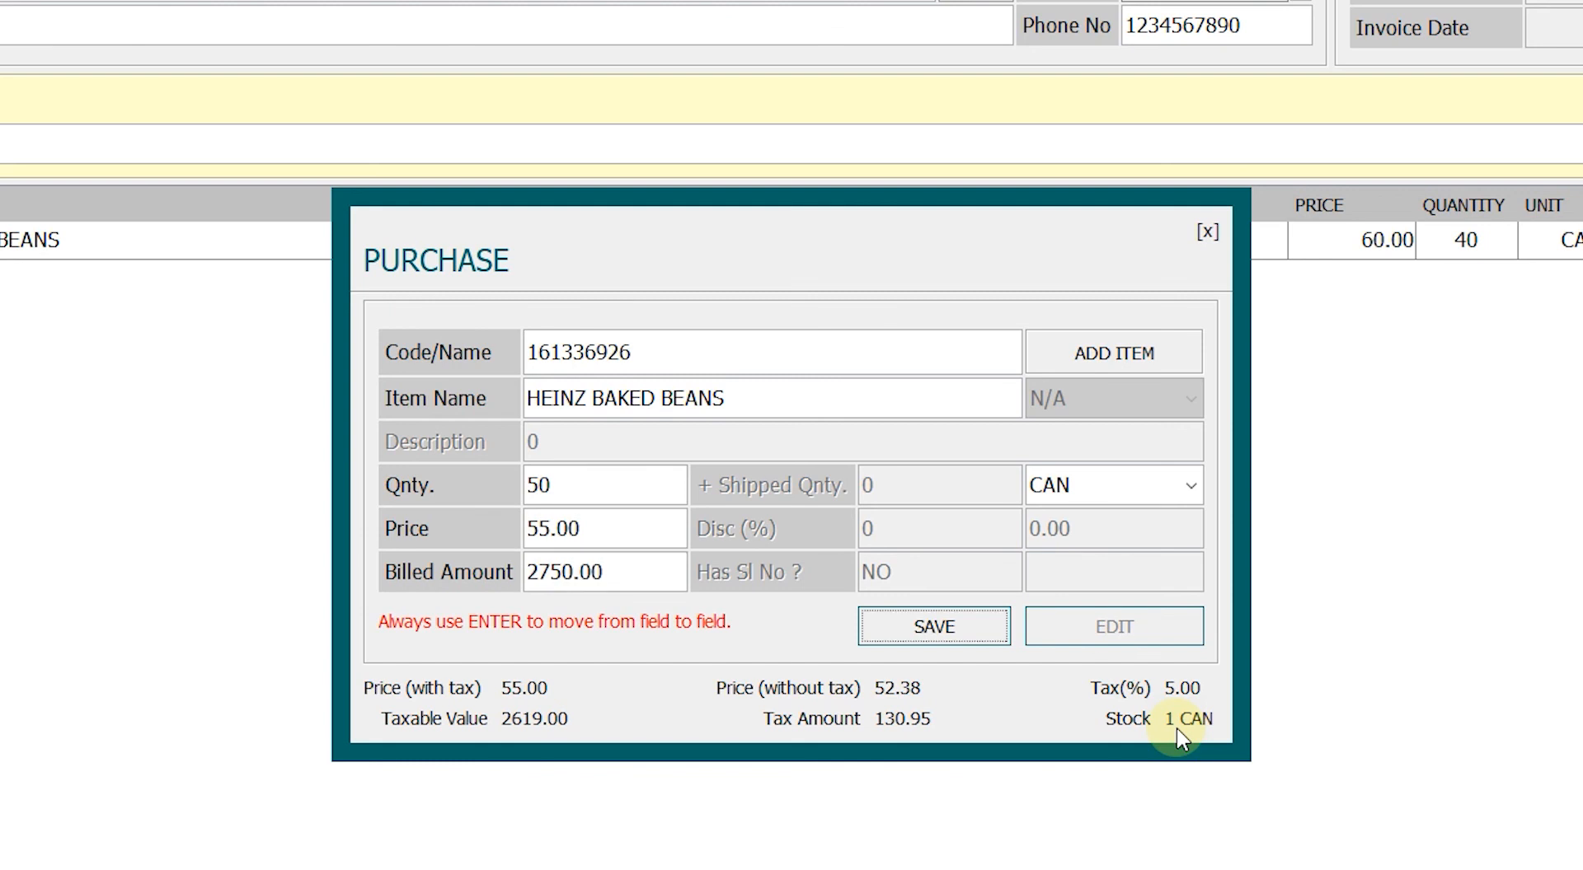
pyautogui.press('Return')
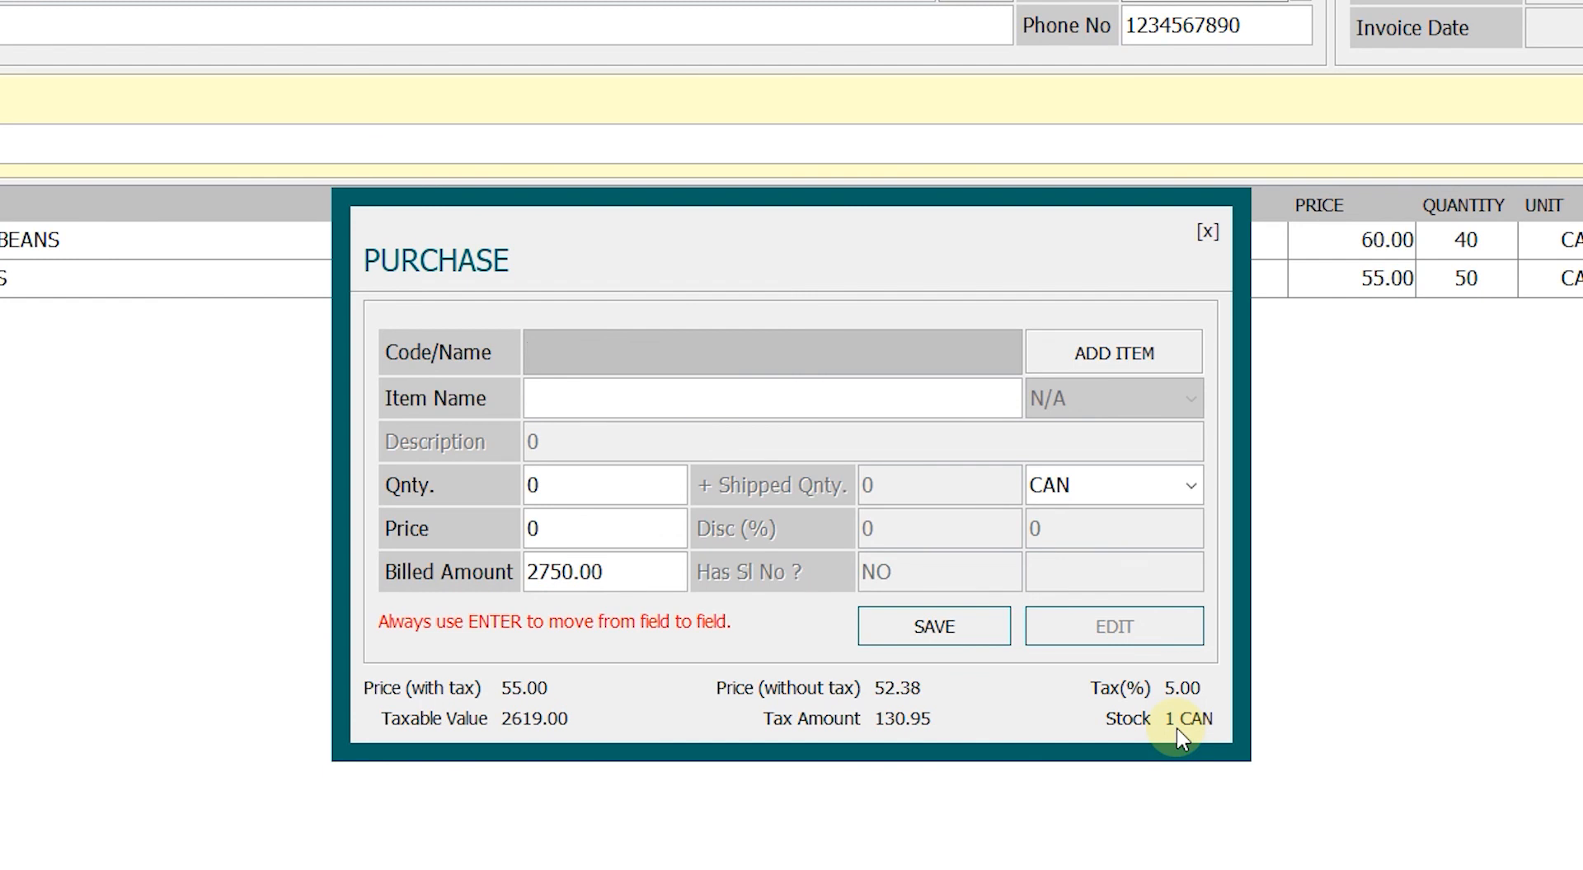
# Find Del Monte Sweet Corn with the search "sw" and save it to the purchase with quantity 30 cans at the default price
pyautogui.write('sw')
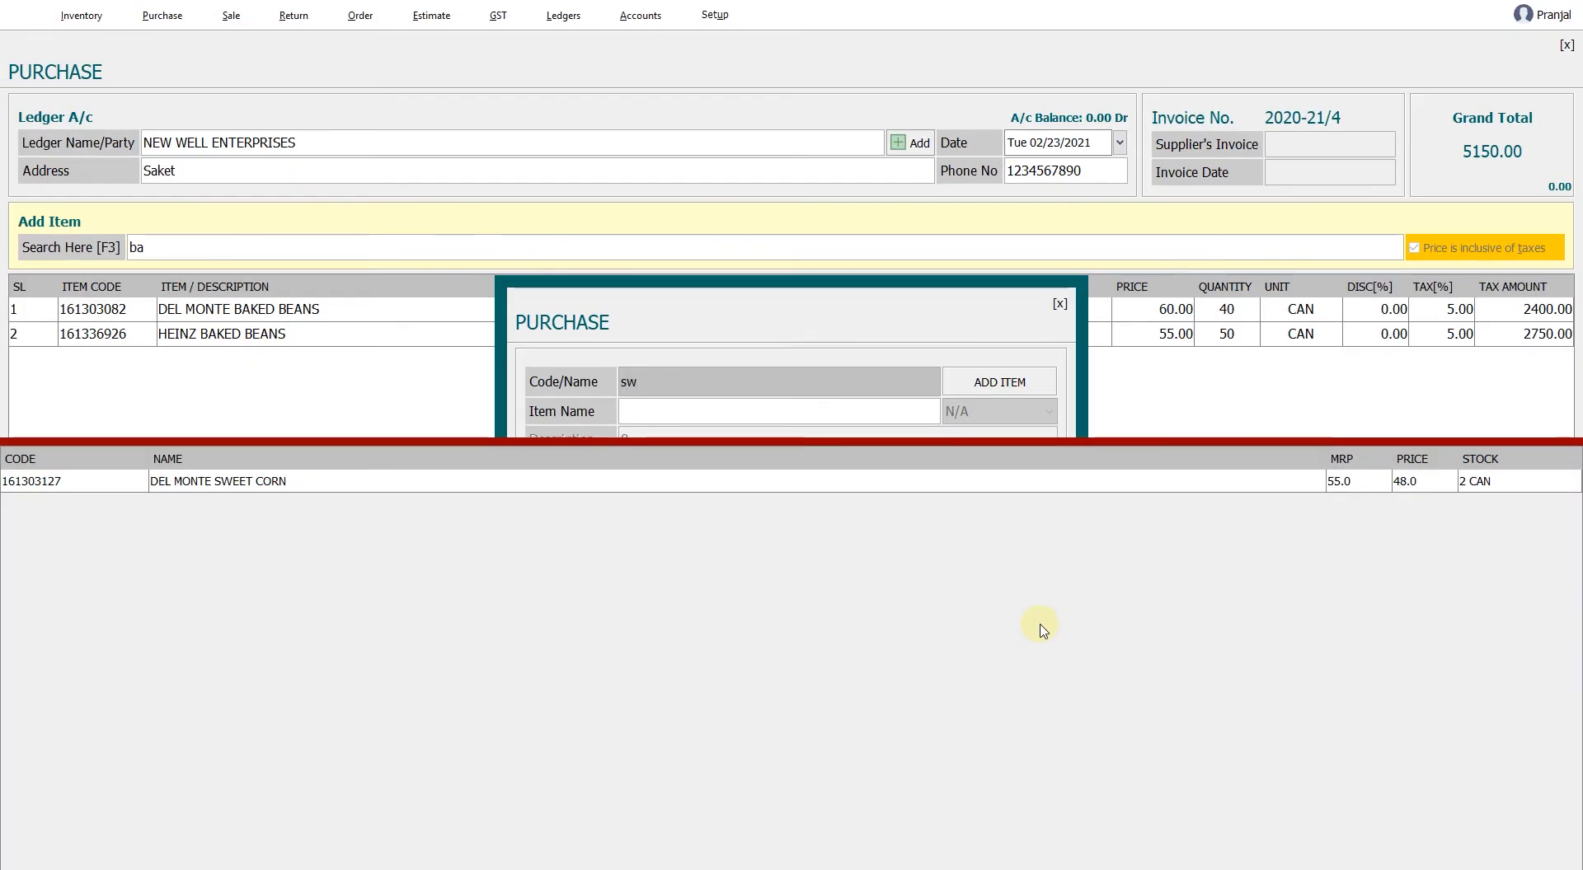
pyautogui.press('Down')
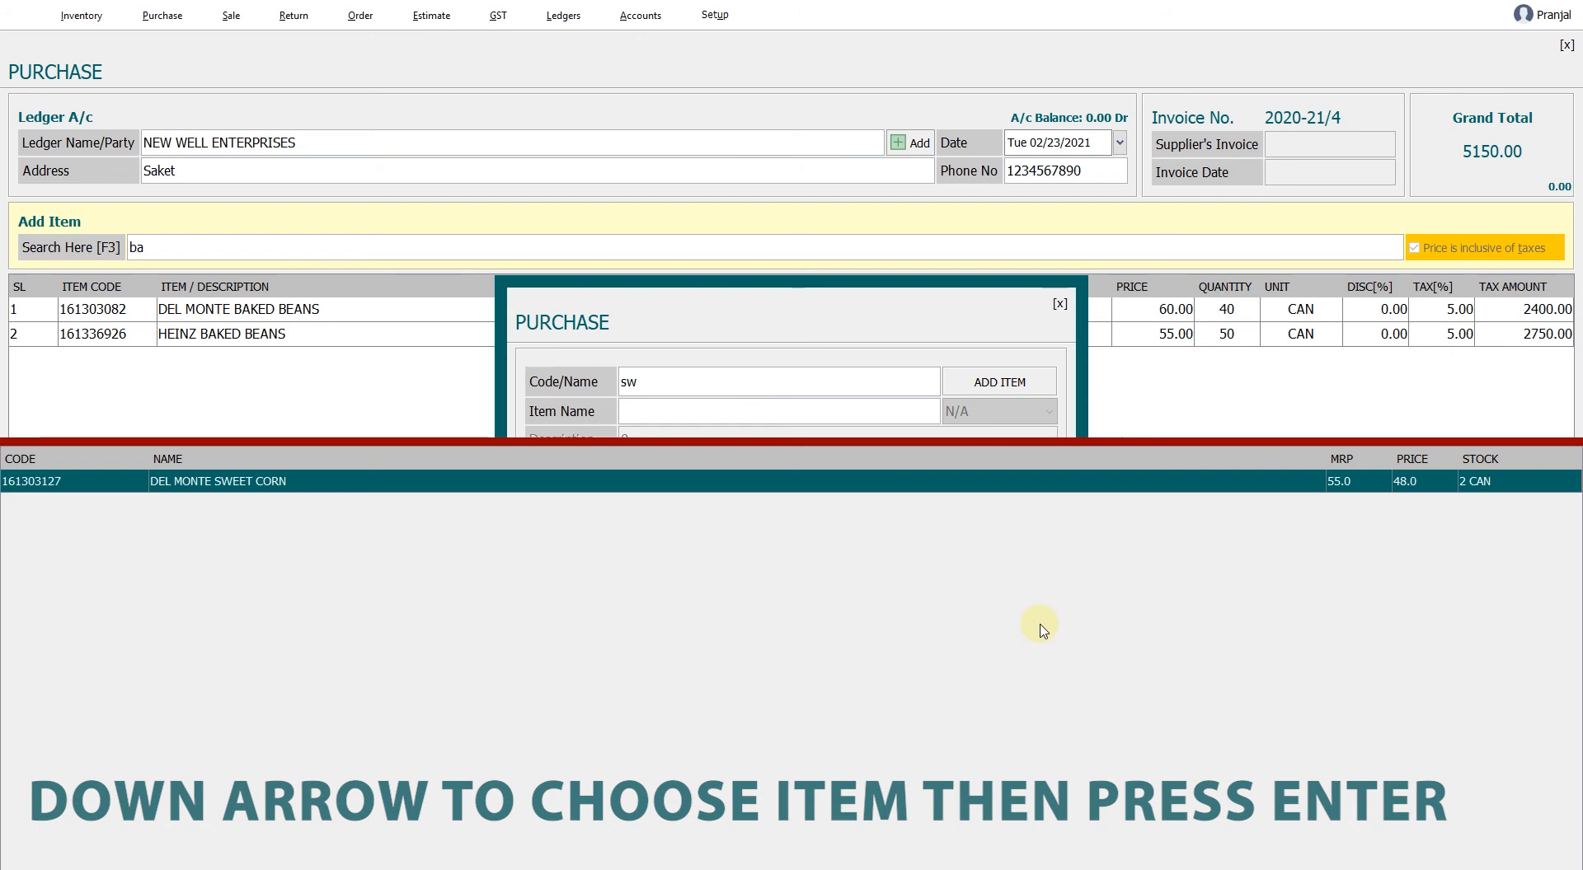
pyautogui.press('Return')
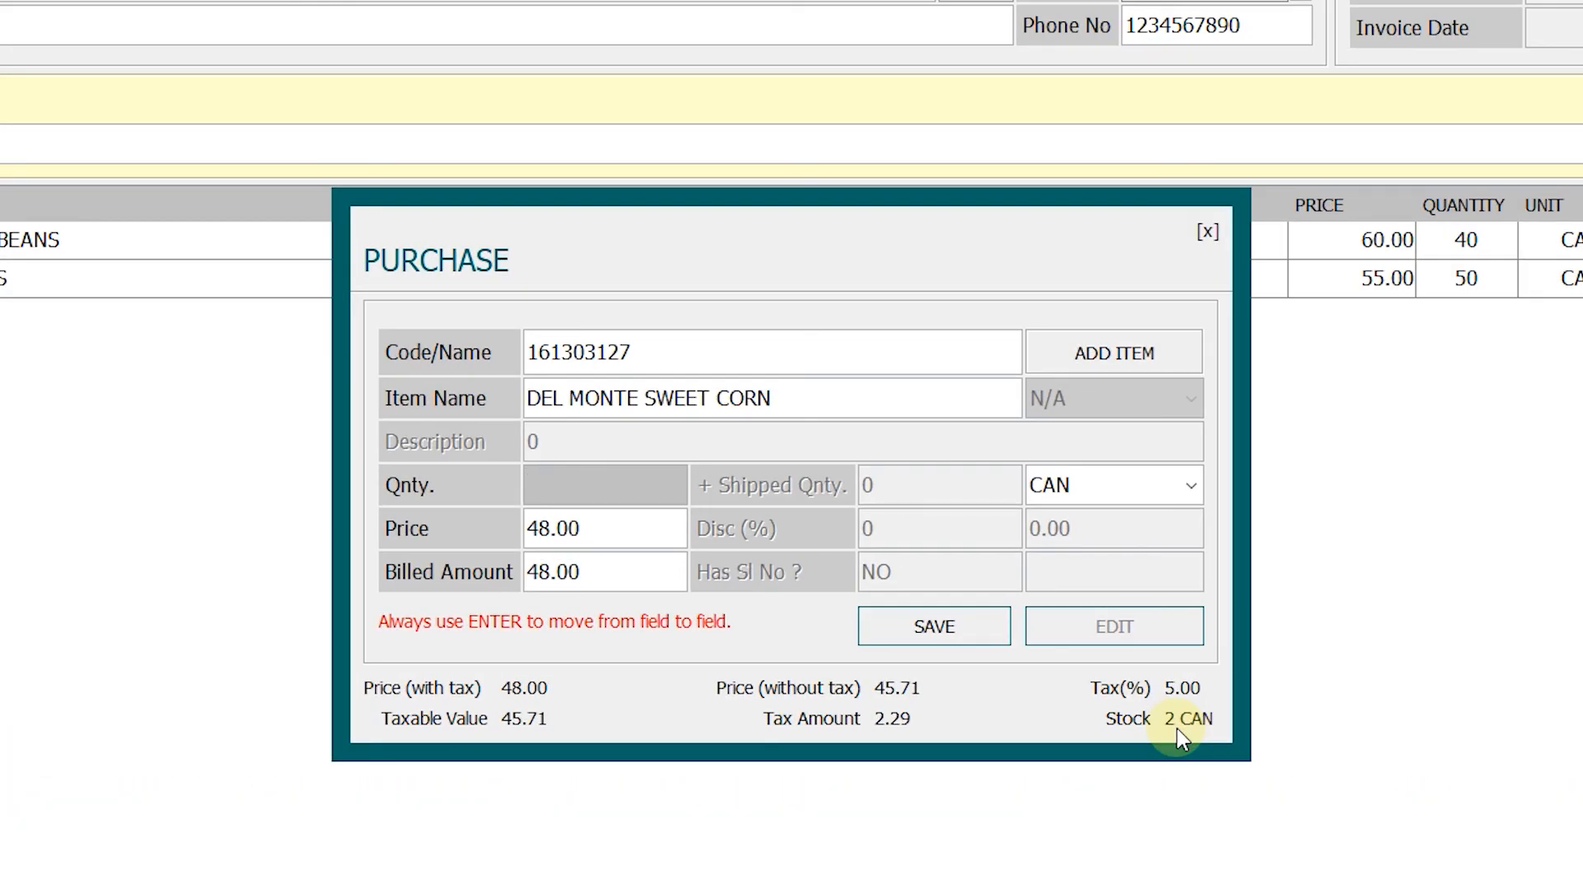
pyautogui.write('30')
pyautogui.press('Return')
pyautogui.press('Return')
pyautogui.press('Return')
pyautogui.press('Return')
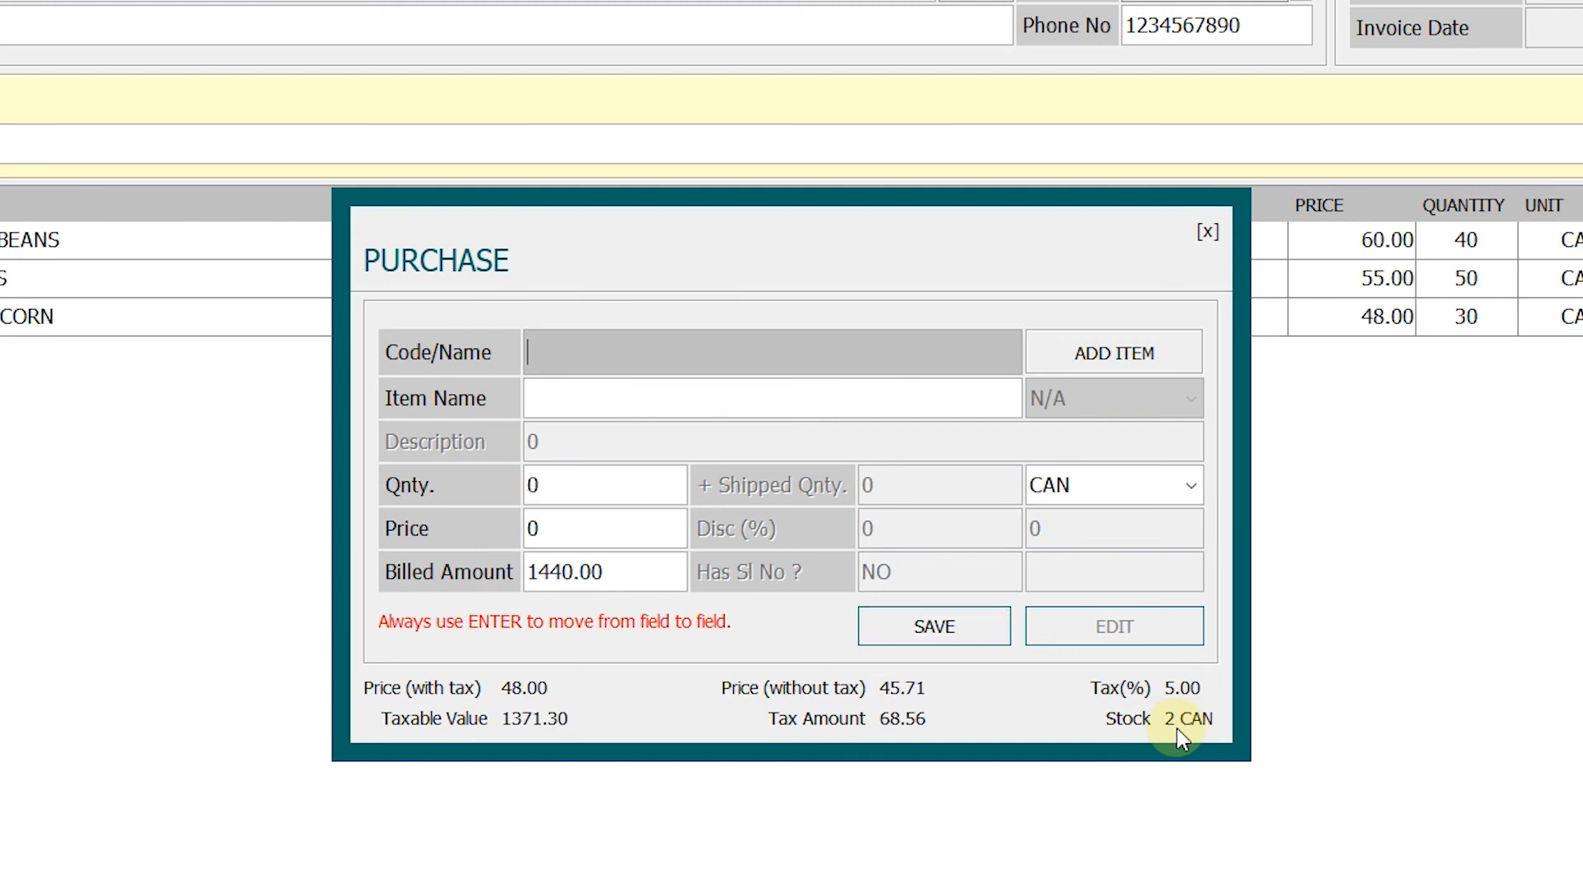
# Find Bumble Bee Tuna with "bumb", save it to the purchase with quantity 60 cans at the default price, and close the item entry form
pyautogui.write('bu')
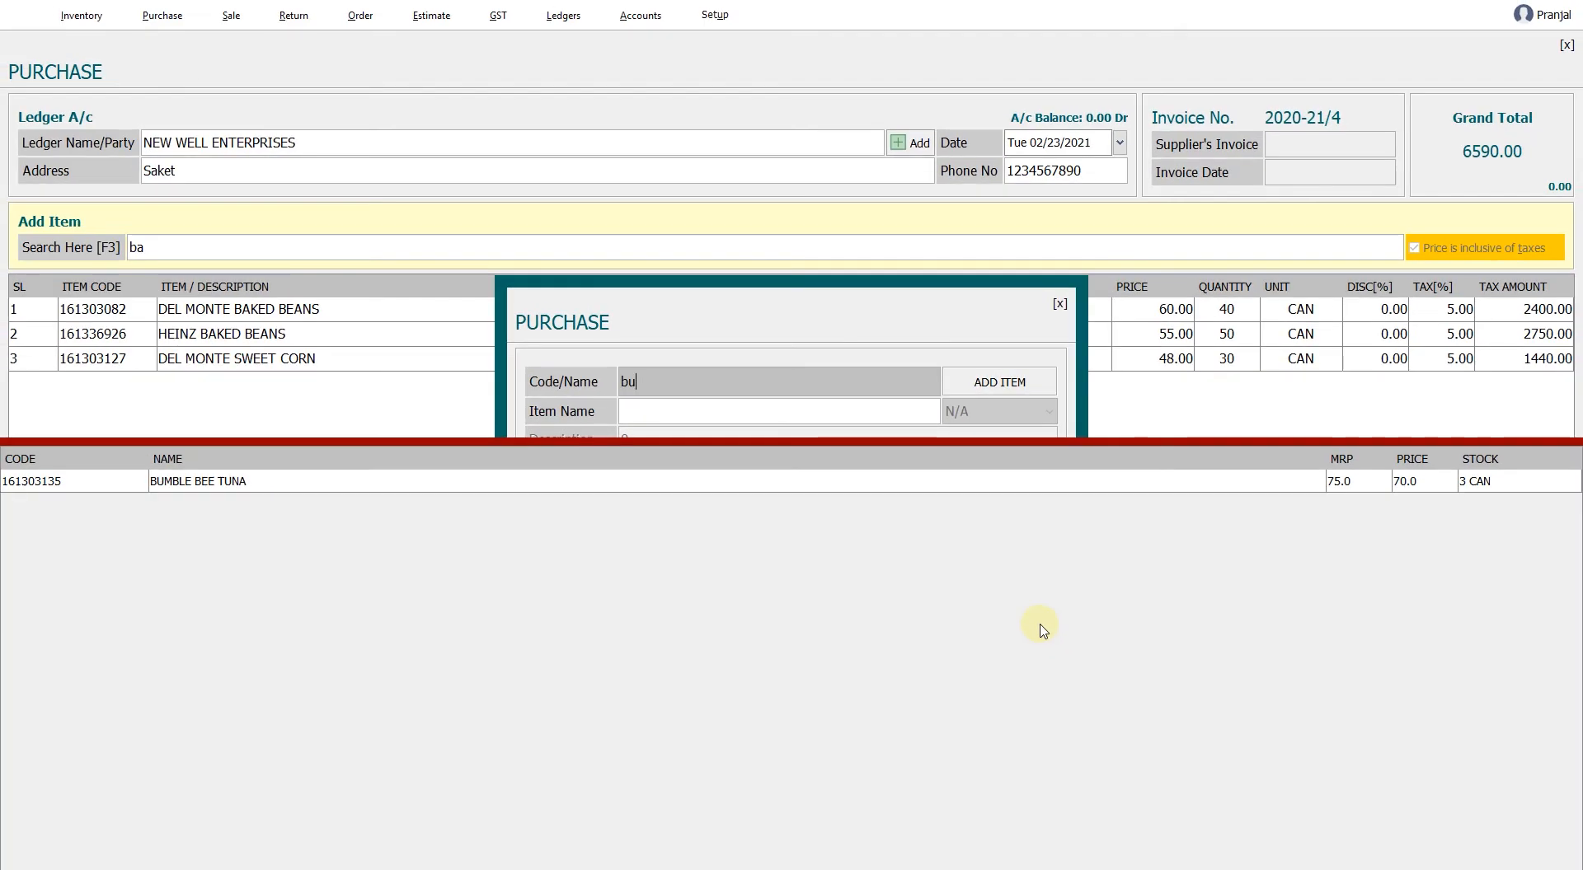
pyautogui.write('mb')
pyautogui.press('Down')
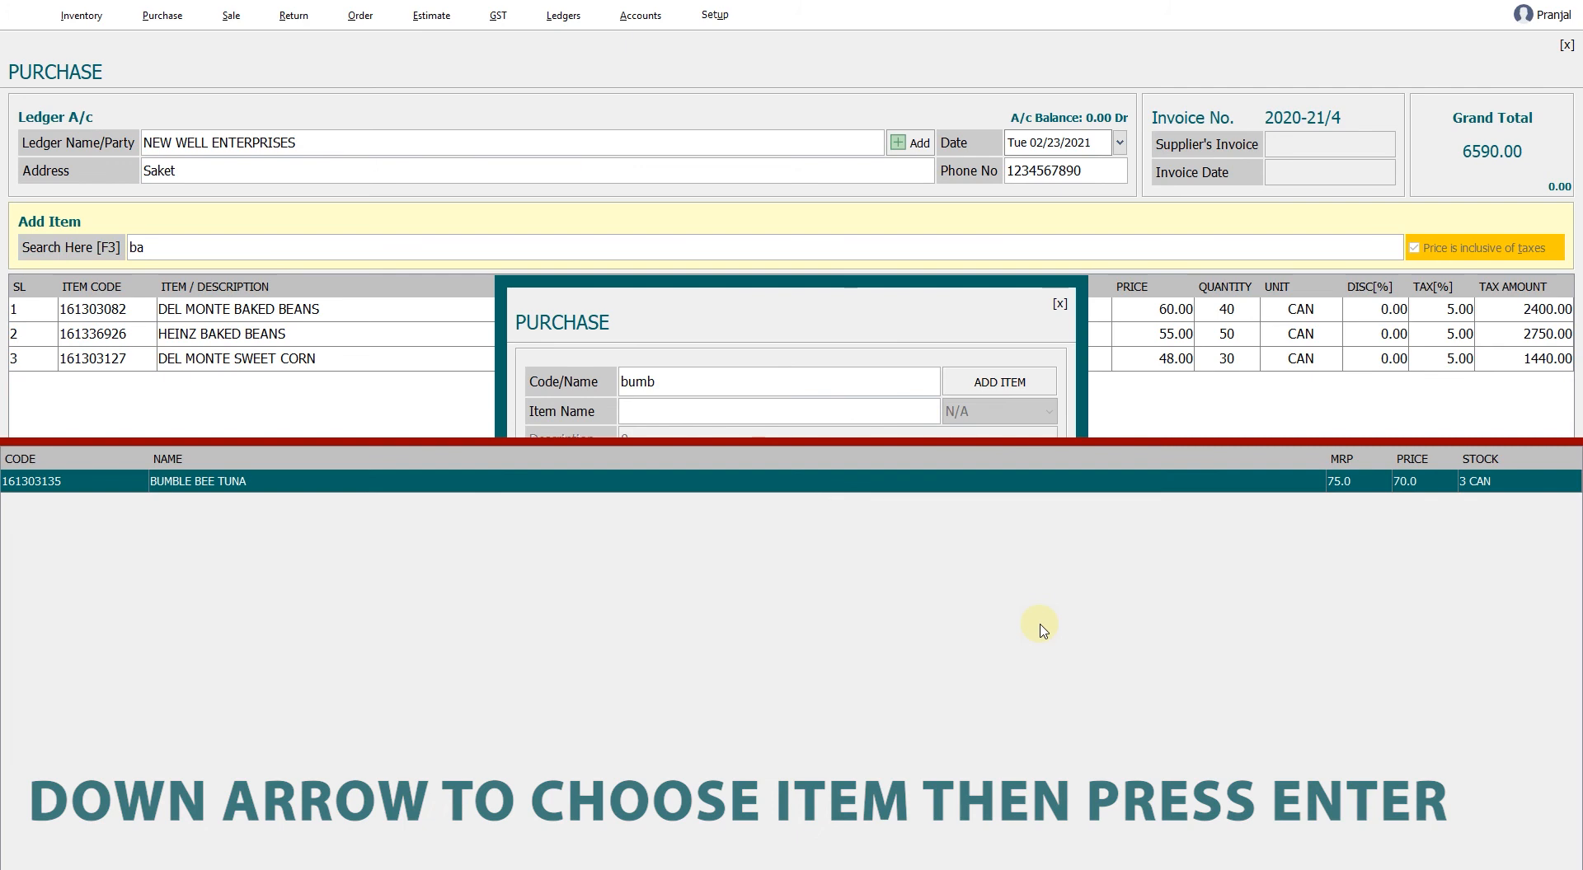
pyautogui.press('Return')
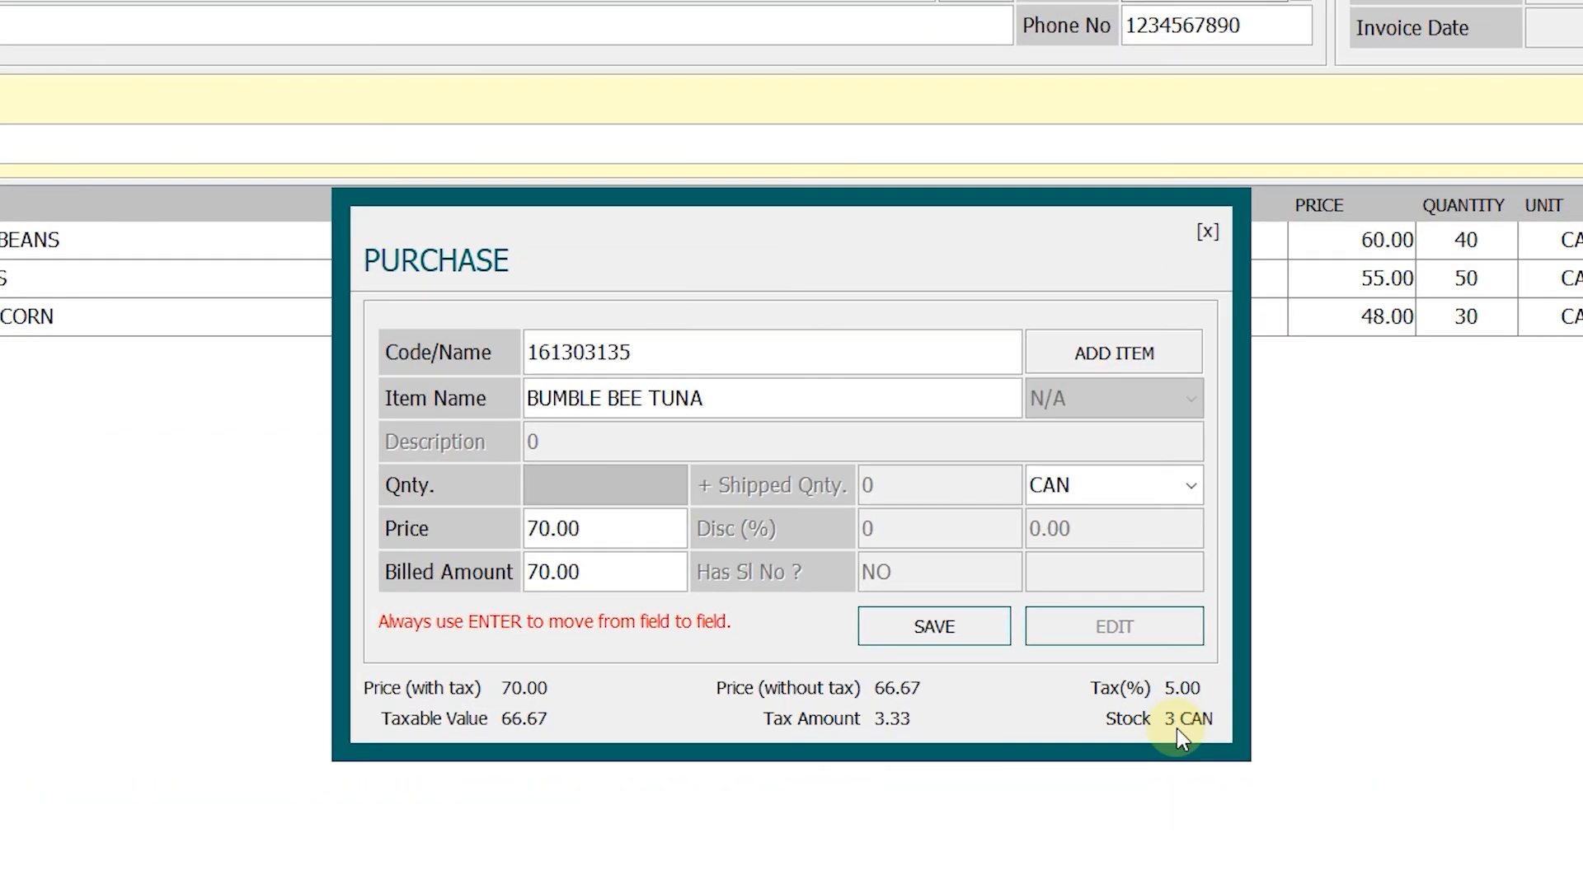
pyautogui.write('60')
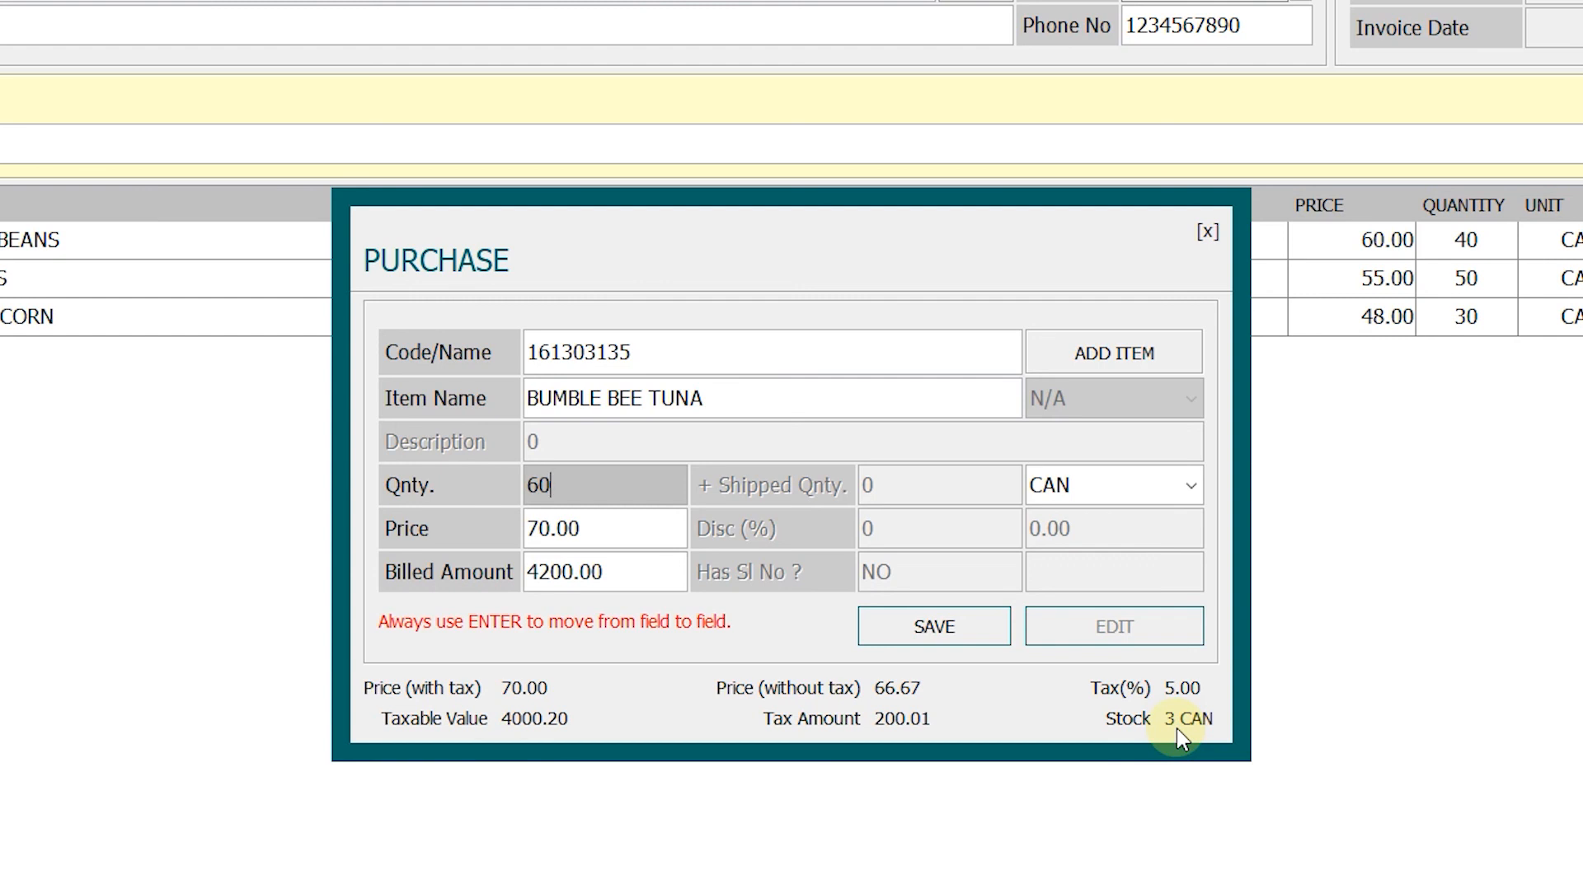
pyautogui.press('Return')
pyautogui.press('Return')
pyautogui.press('Return')
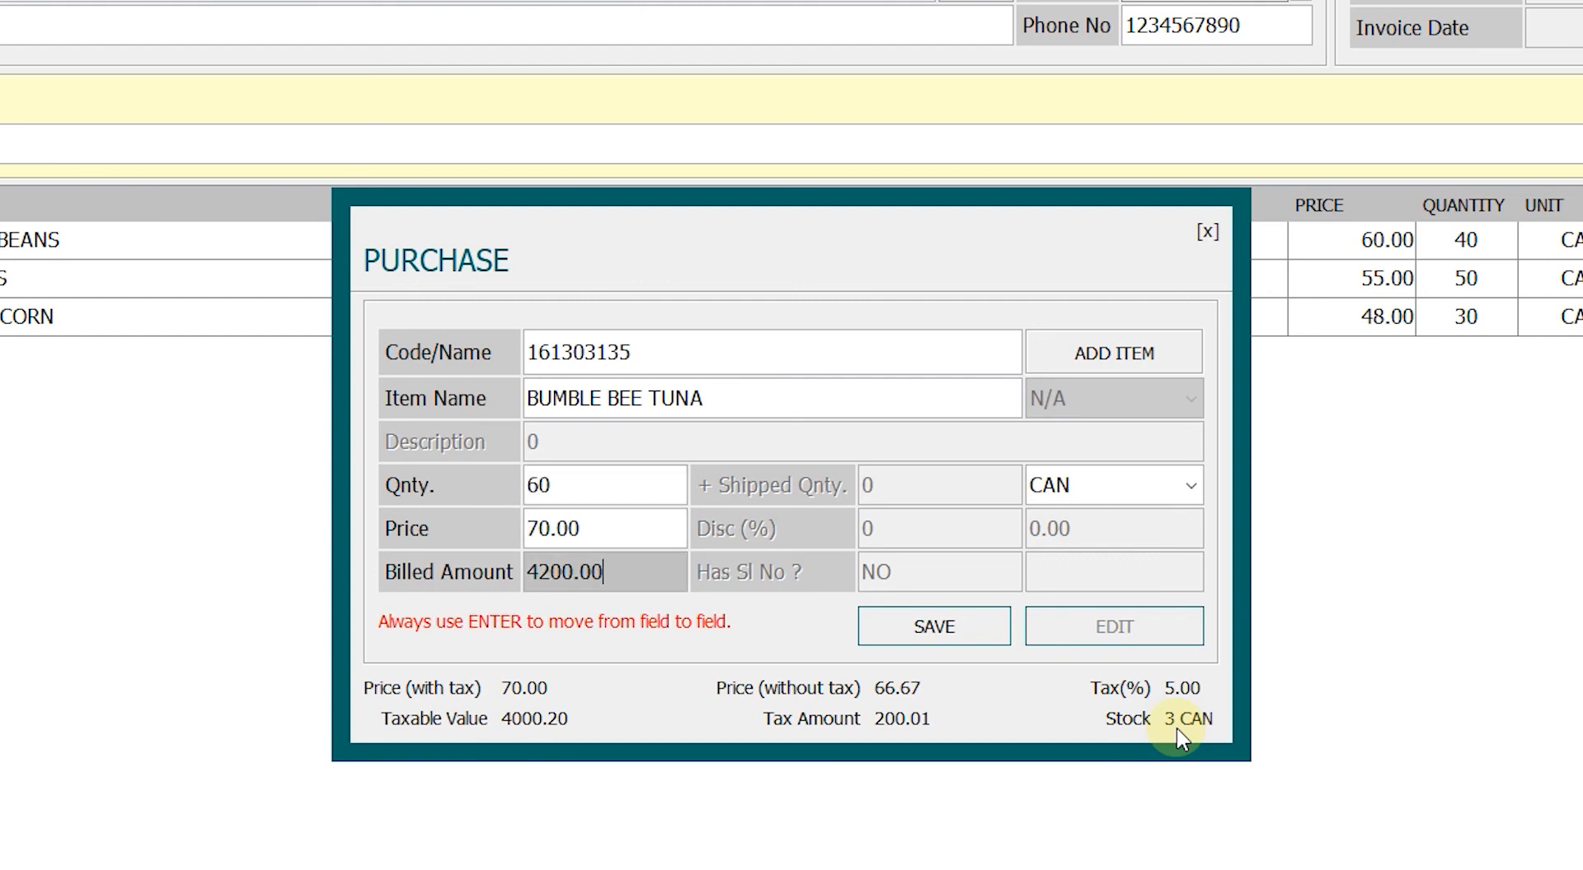
pyautogui.press('Return')
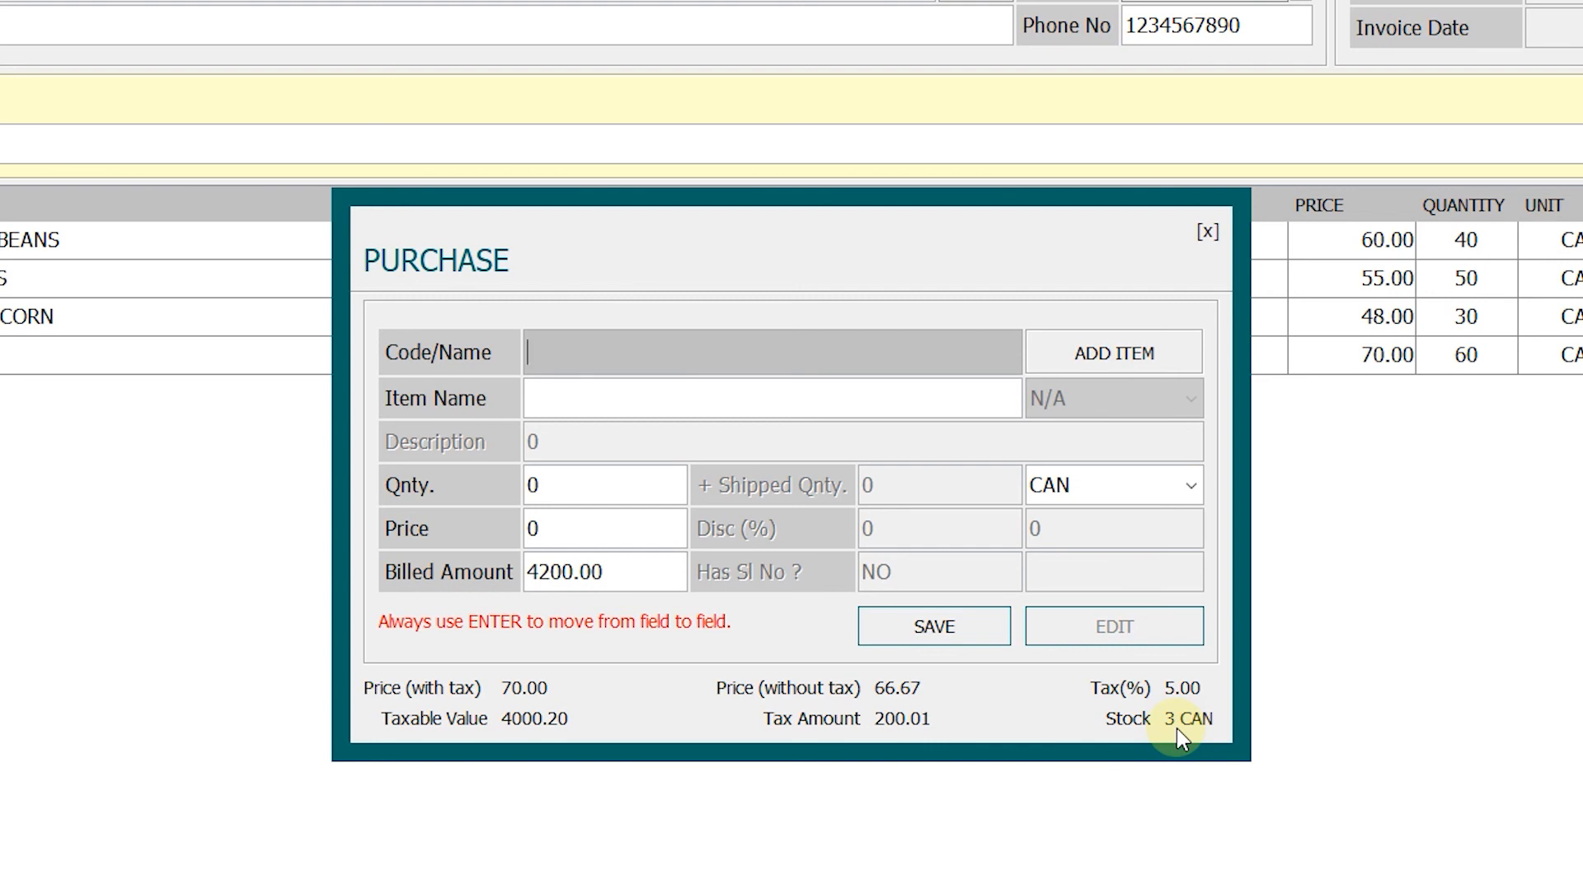
pyautogui.click(1207, 239)
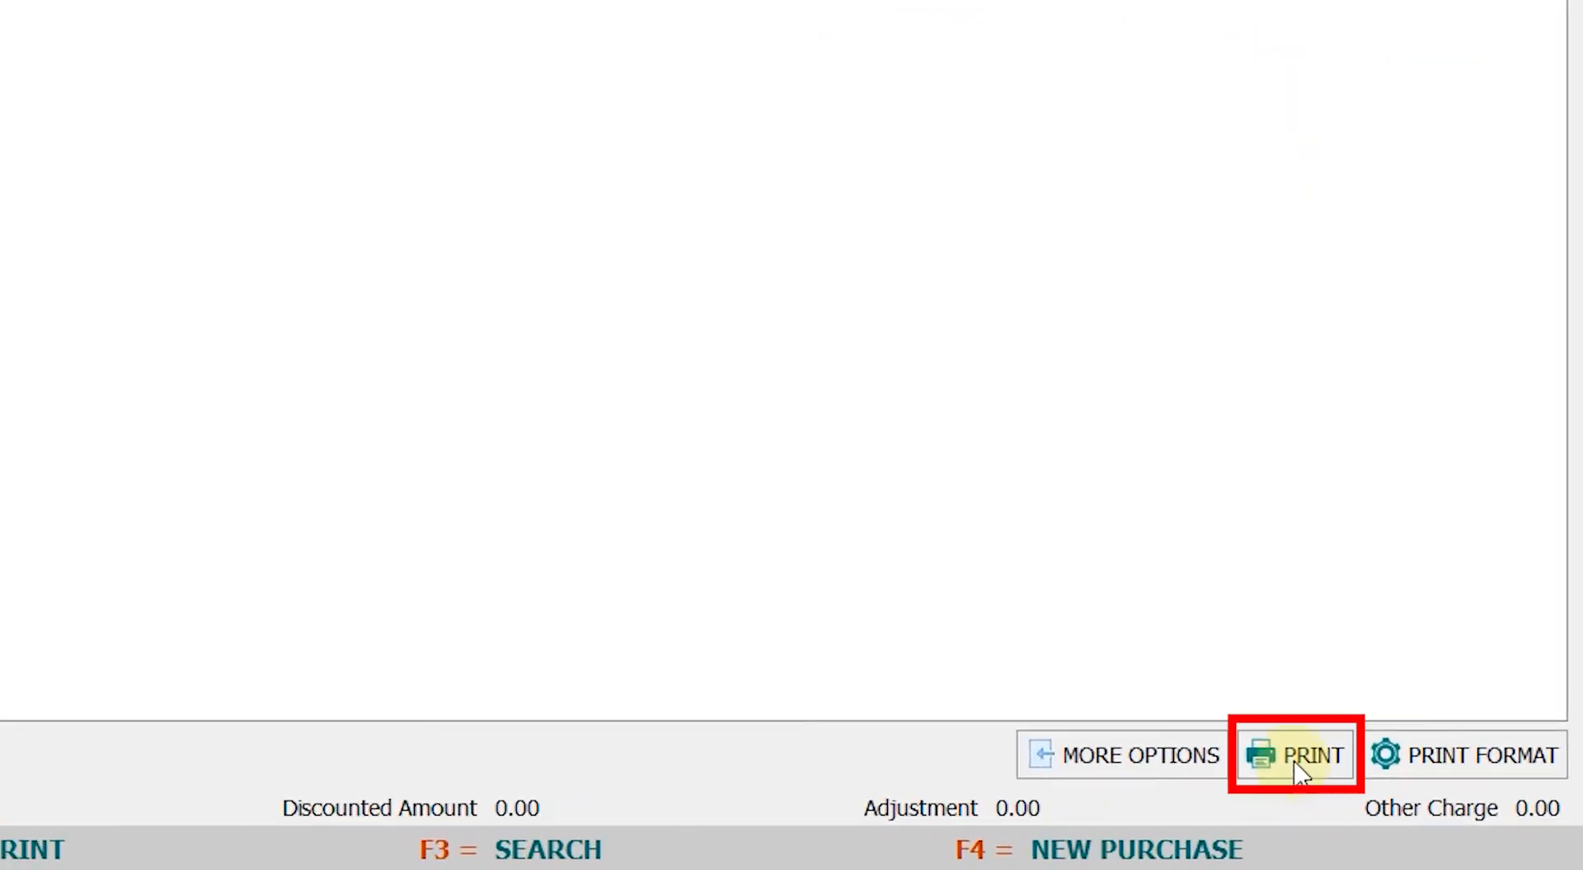
# Open the purchase invoice's print preview, examine its items, tax details and totals, and start saving the invoice from the preview
pyautogui.click(1291, 759)
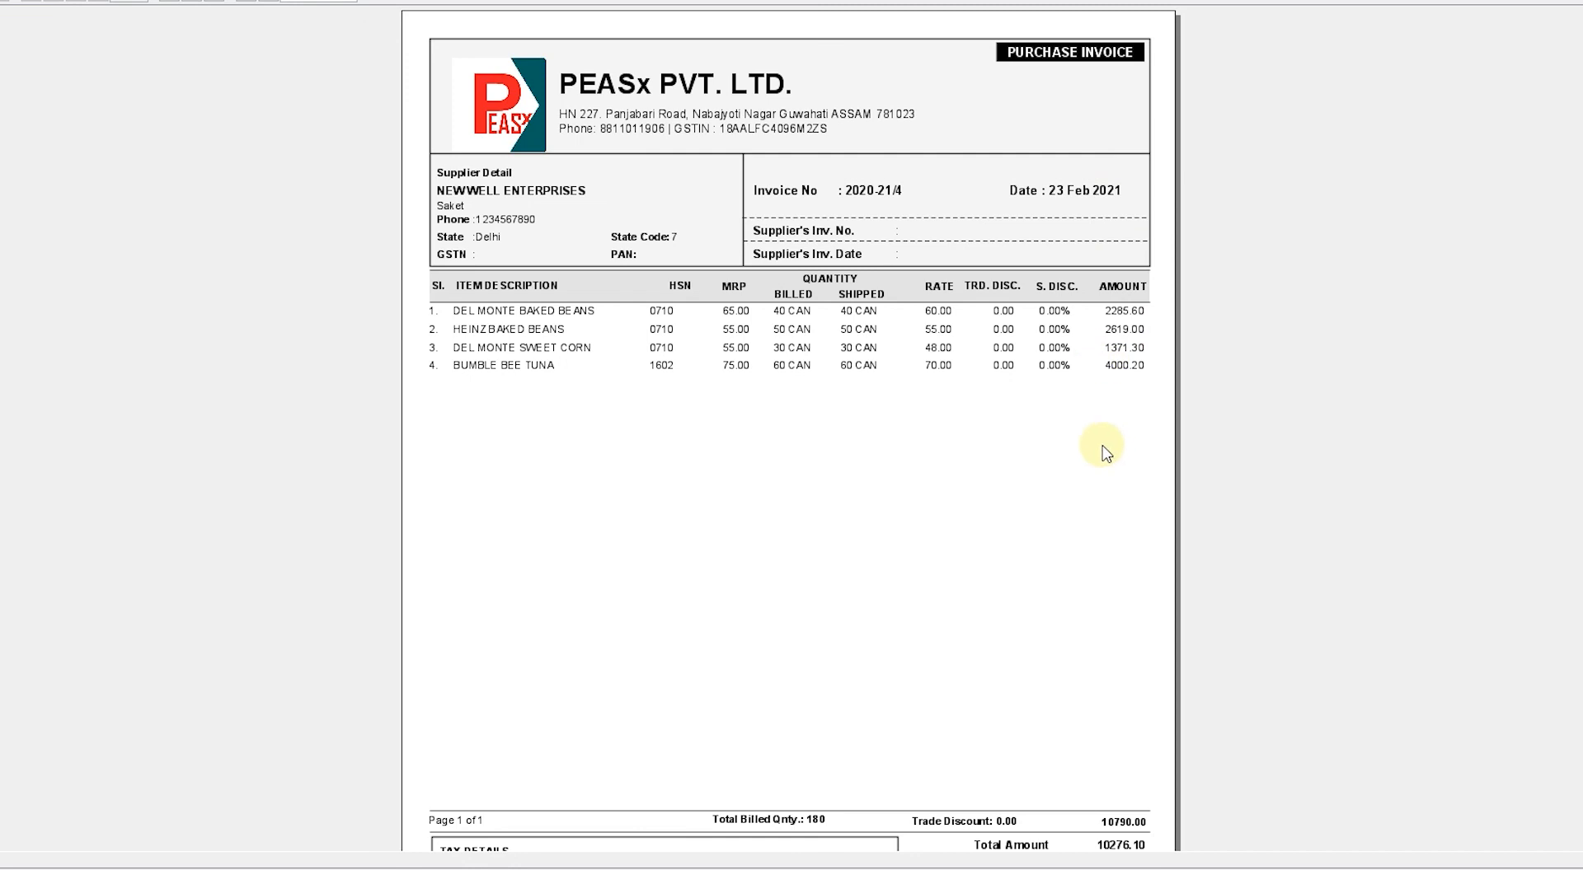
pyautogui.scroll(-1, 1030, 512)
pyautogui.scroll(-4, 1031, 513)
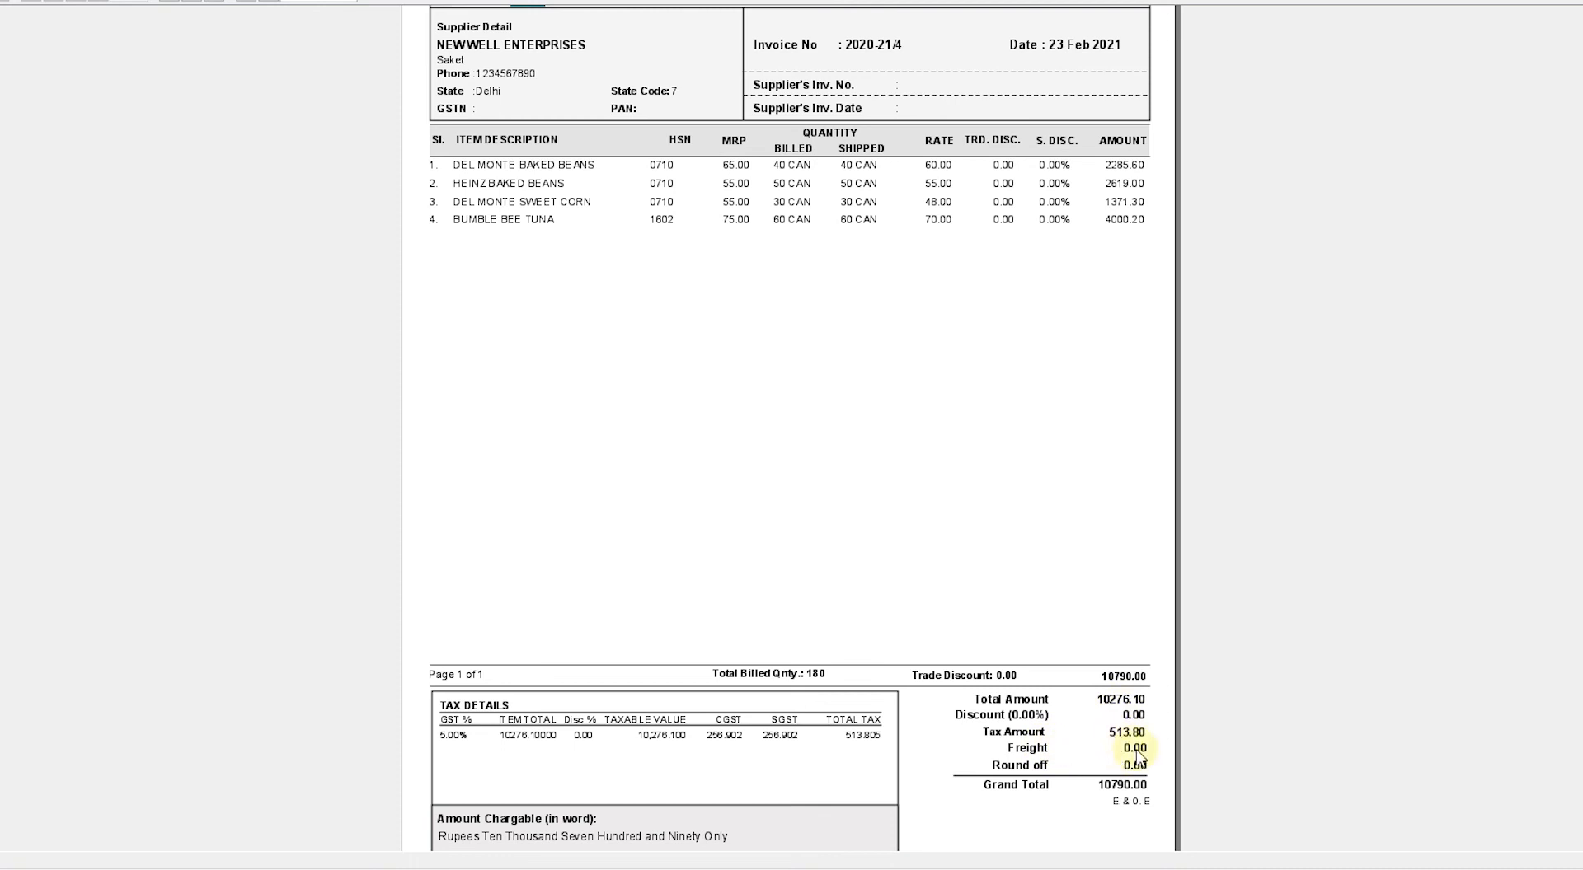
pyautogui.scroll(-1, 1138, 755)
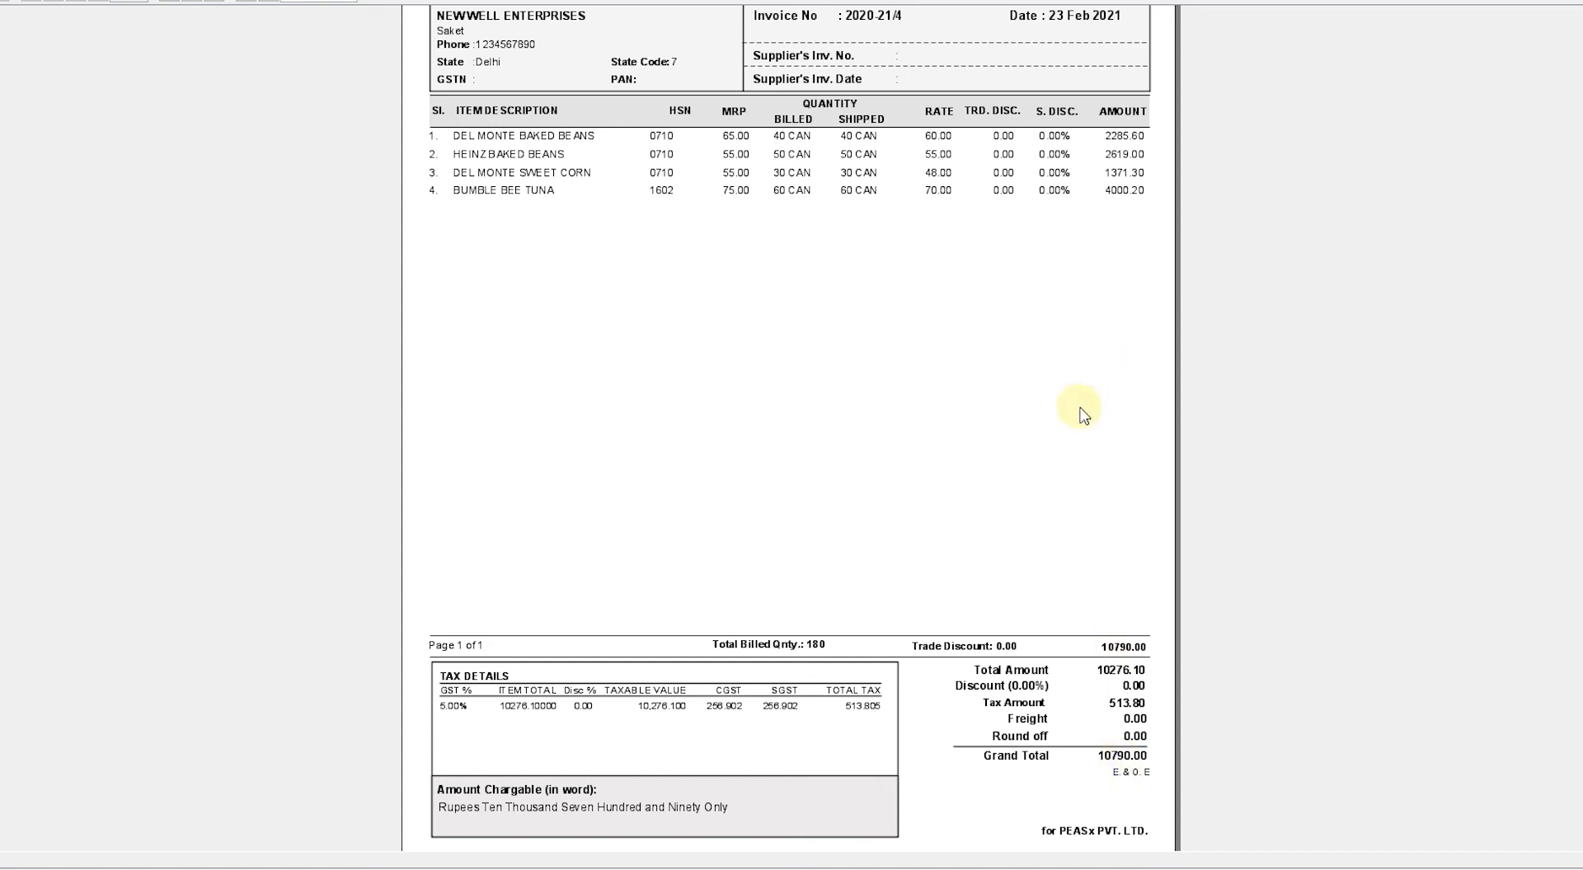
pyautogui.scroll(3, 1083, 415)
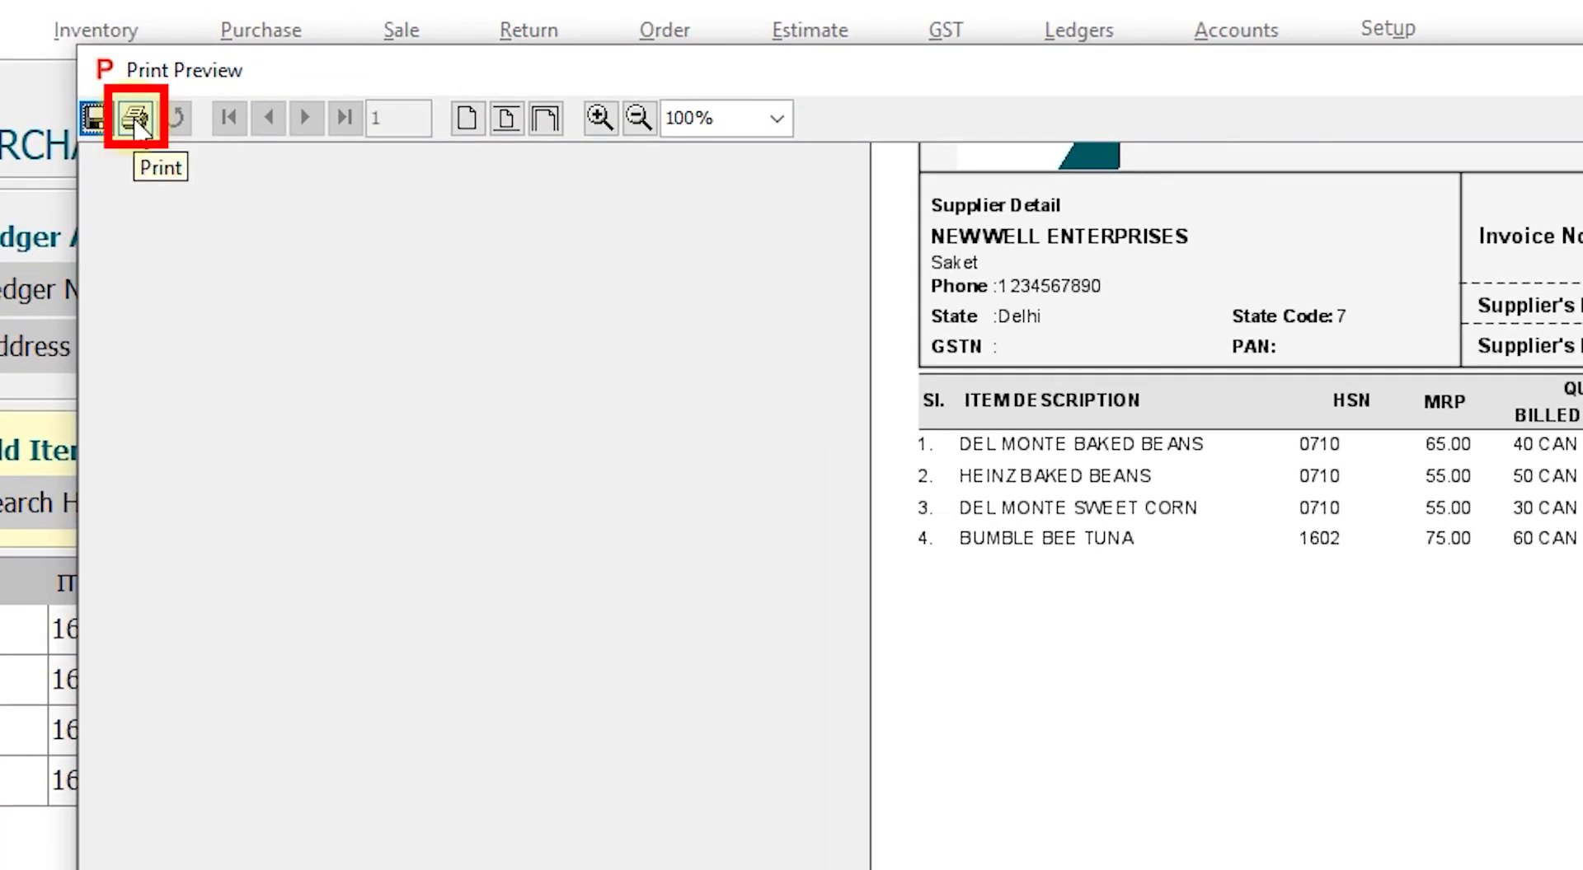
pyautogui.click(94, 122)
pyautogui.click(97, 120)
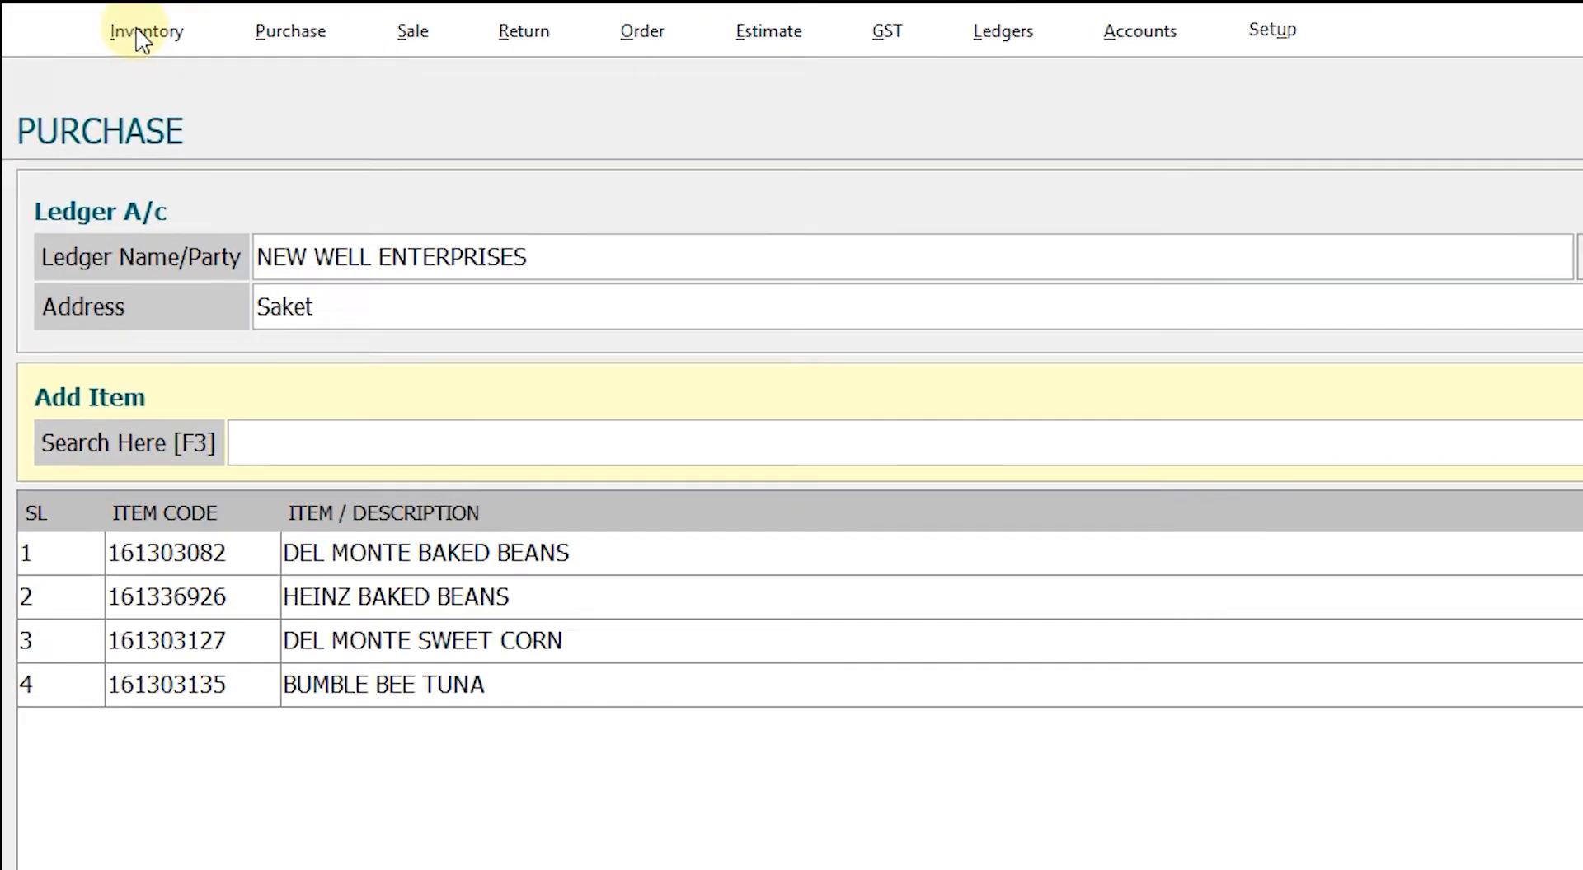
# Open the inventory's list of all items
pyautogui.click(142, 35)
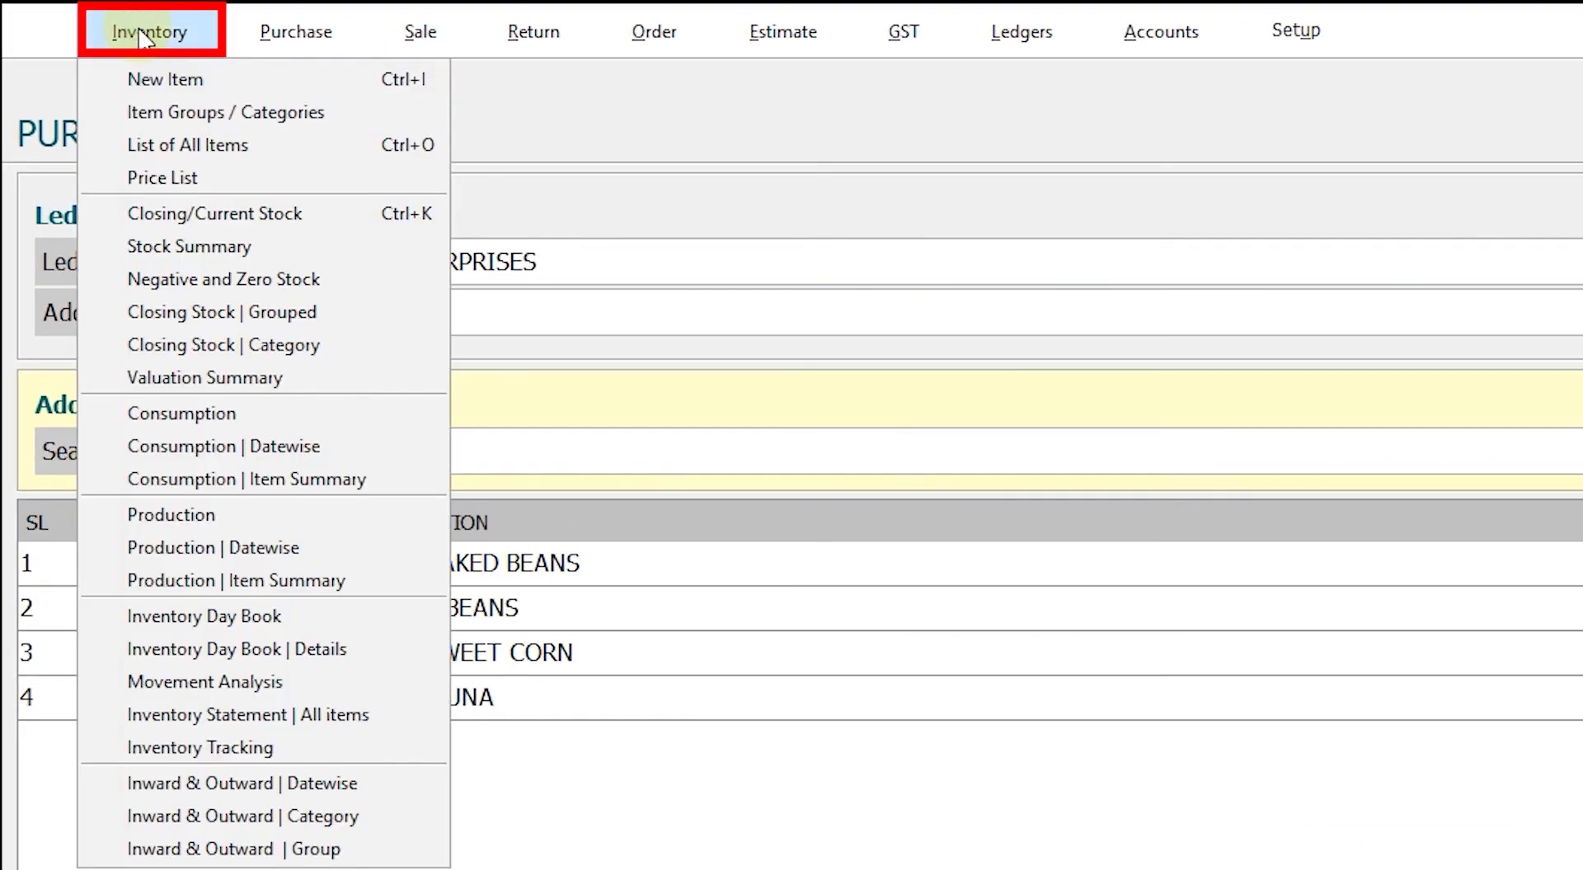
pyautogui.click(158, 145)
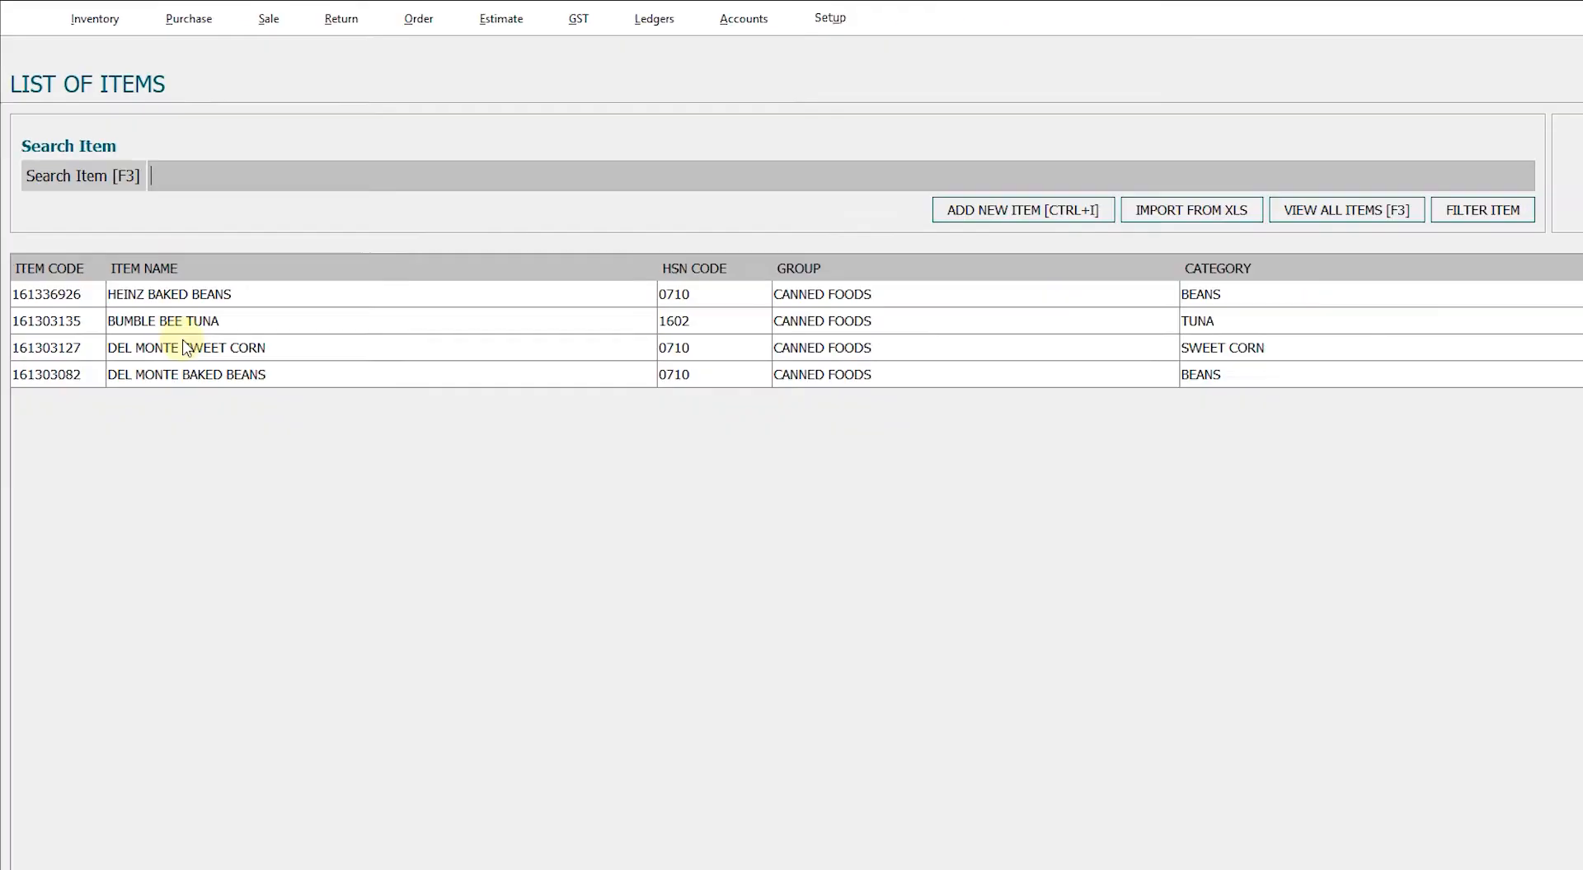